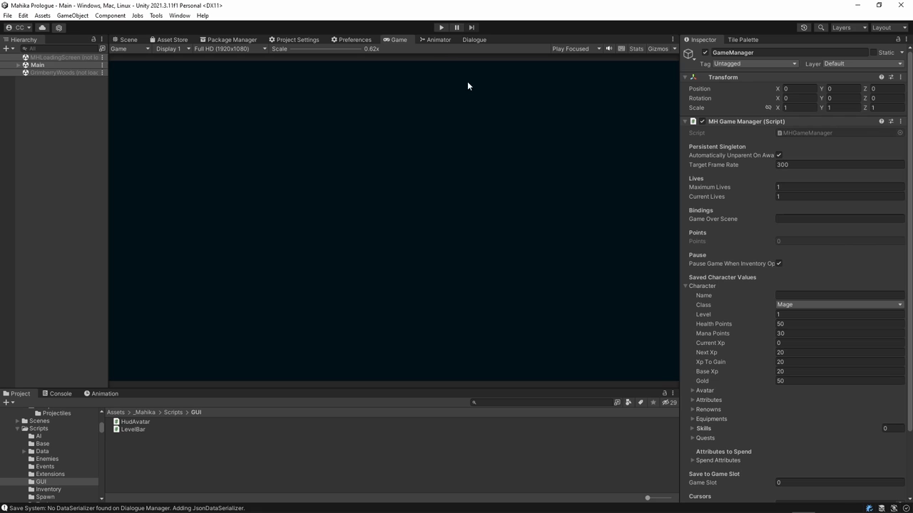
Step: Run the game in play mode and load the existing character from the first profile slot
click(442, 28)
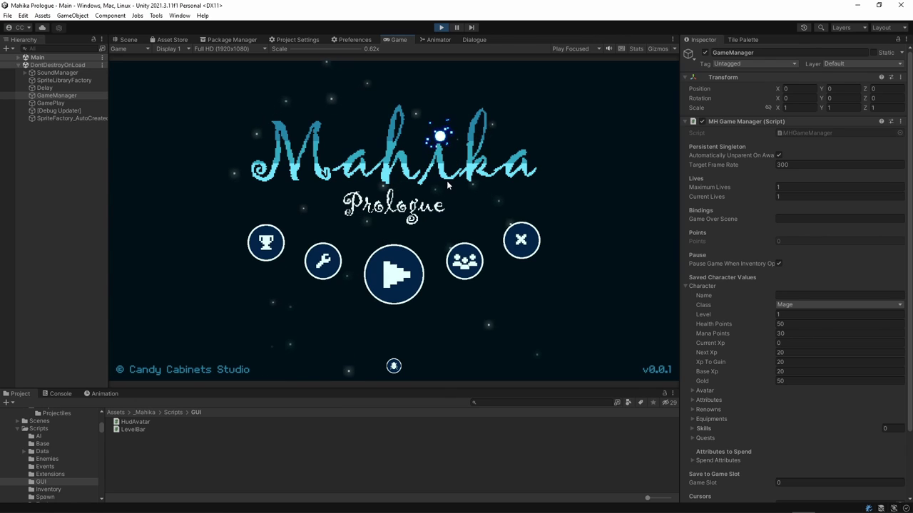
click(398, 280)
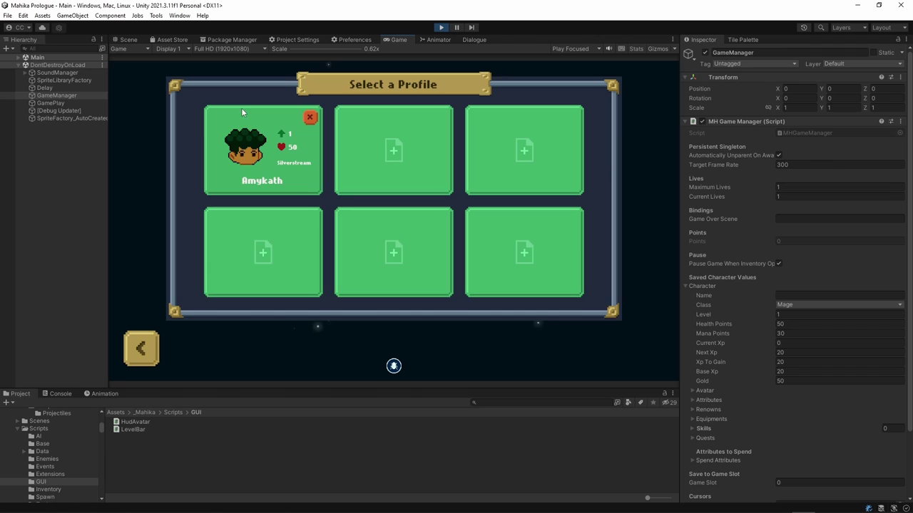
click(320, 179)
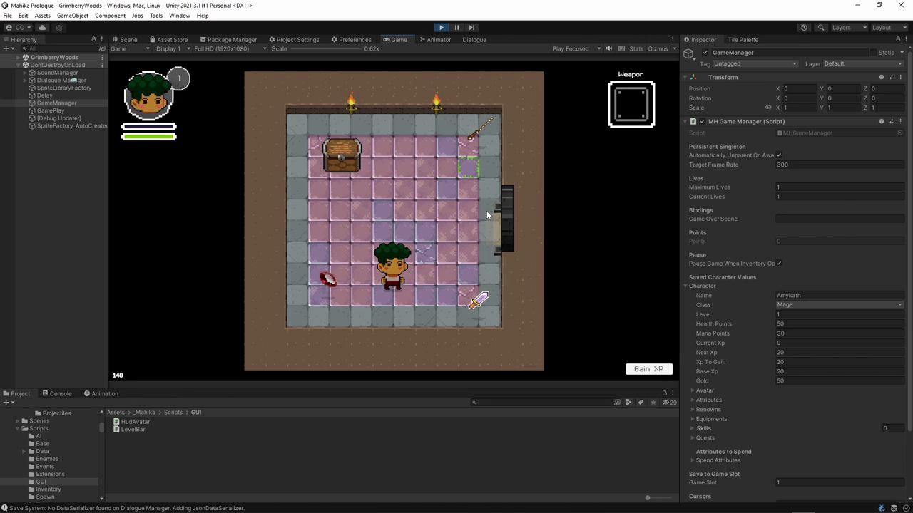
Step: Walk the character around the starting room to collect the red item and the sword near its southern corners
key(a)
key(s)
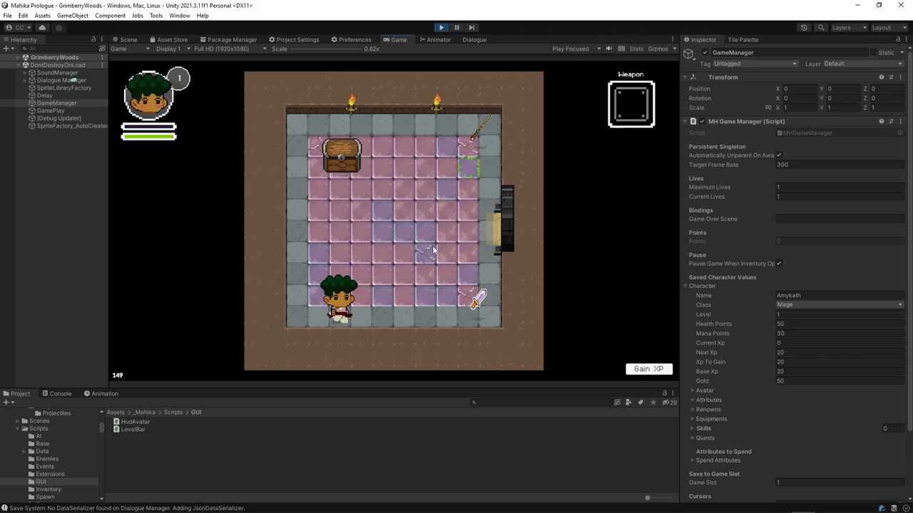
key(Right)
key(Up)
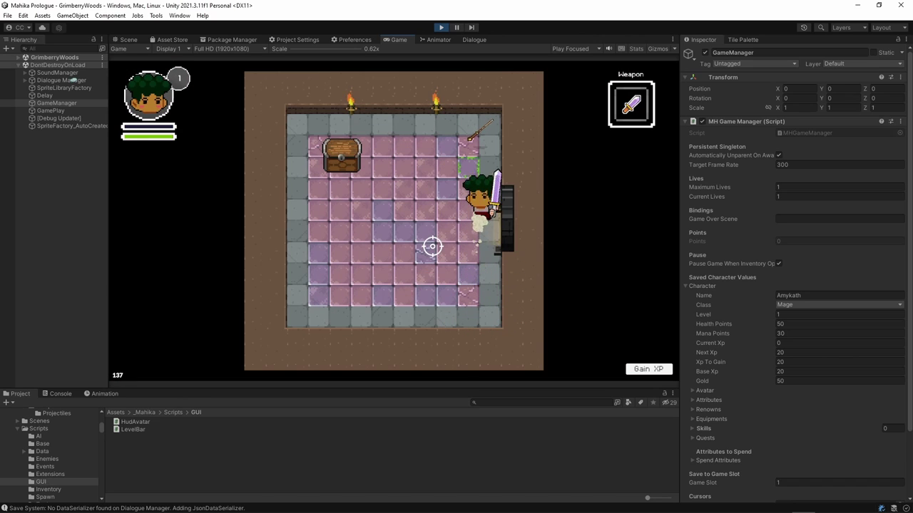
Step: Swap the sword for the wand in the room's northeast corner and leave through the east door
key(a)
key(s)
key(t)
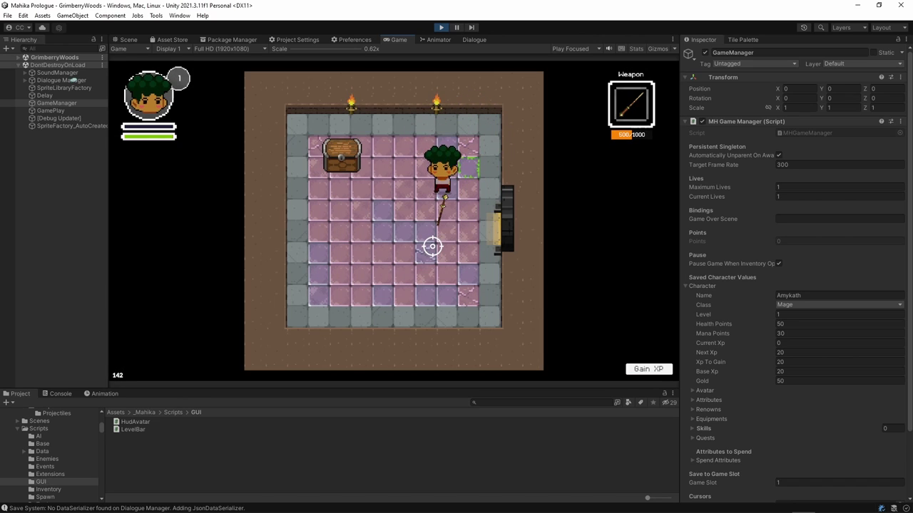
key(Down)
key(Right)
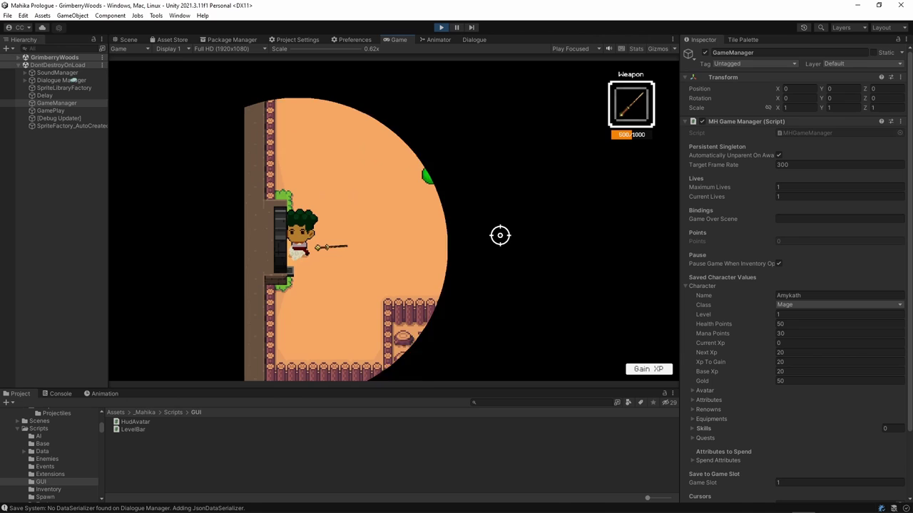
Step: Enter the fenced sandy area and shoot the first green slime near the crates with the wand
key(Right)
click(436, 177)
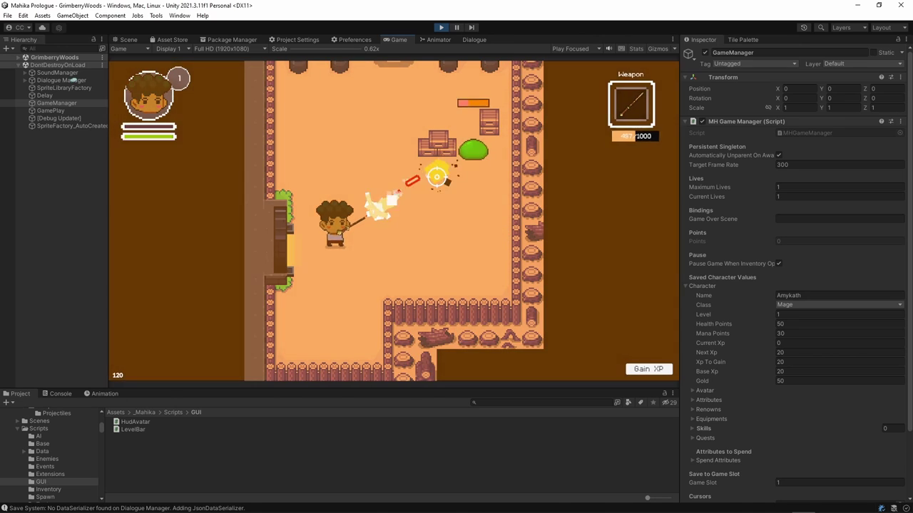
key(w)
key(d)
click(477, 151)
key(s)
key(a)
click(475, 155)
key(w)
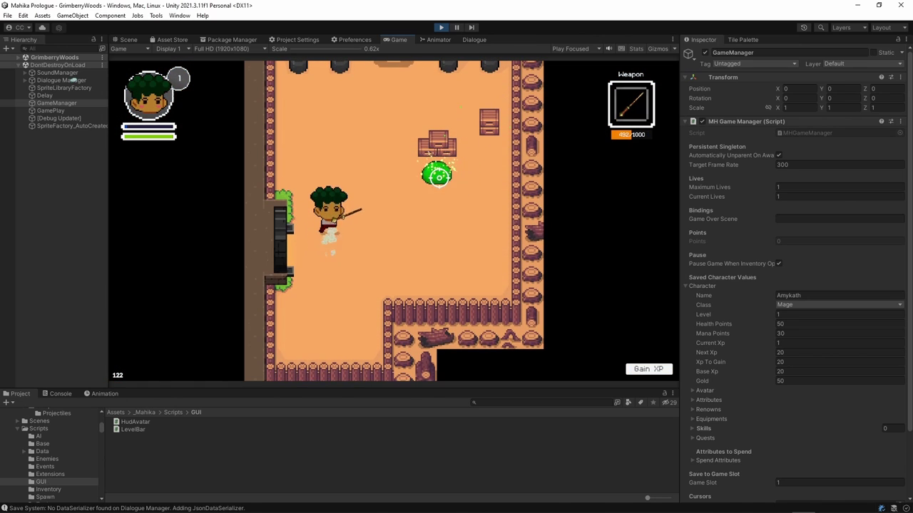
Step: Defeat two respawned slimes in front of the wooden crates while dodging around the west door
click(454, 171)
click(459, 184)
key(d)
key(a)
key(w)
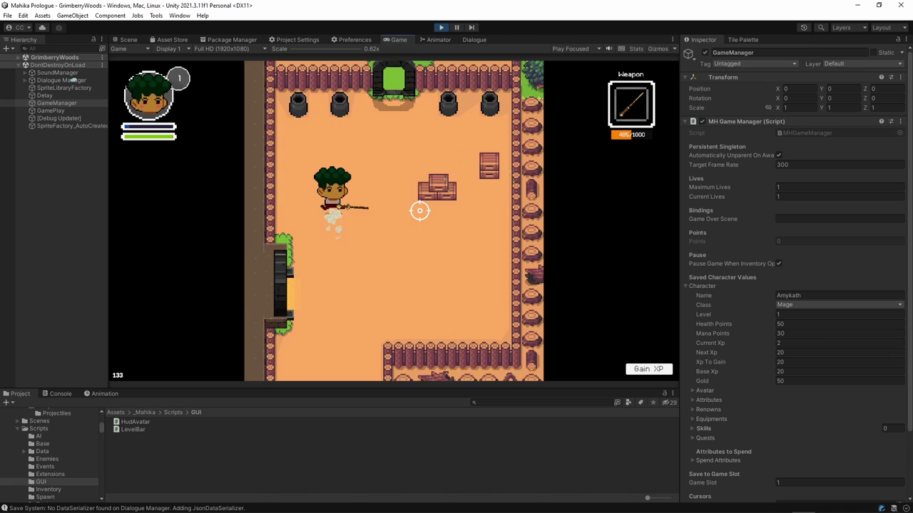
key(s)
key(d)
key(a)
click(437, 165)
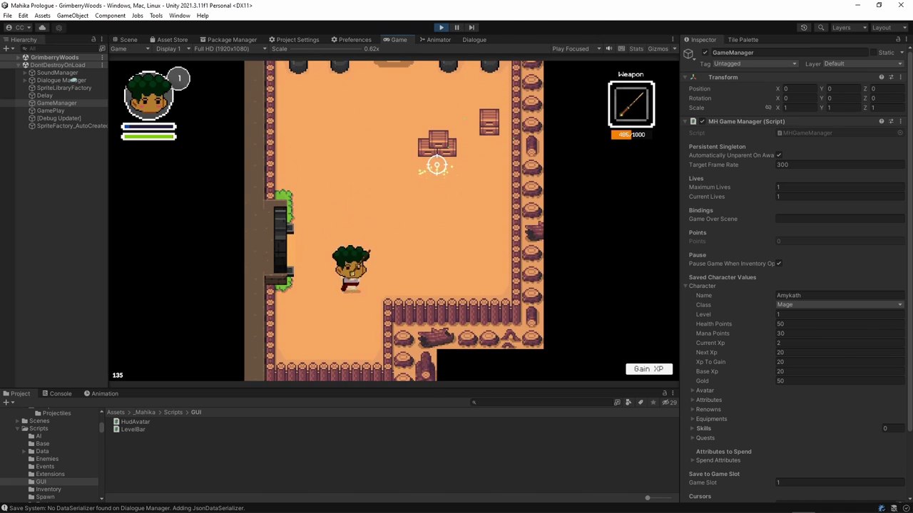
click(437, 166)
key(Up)
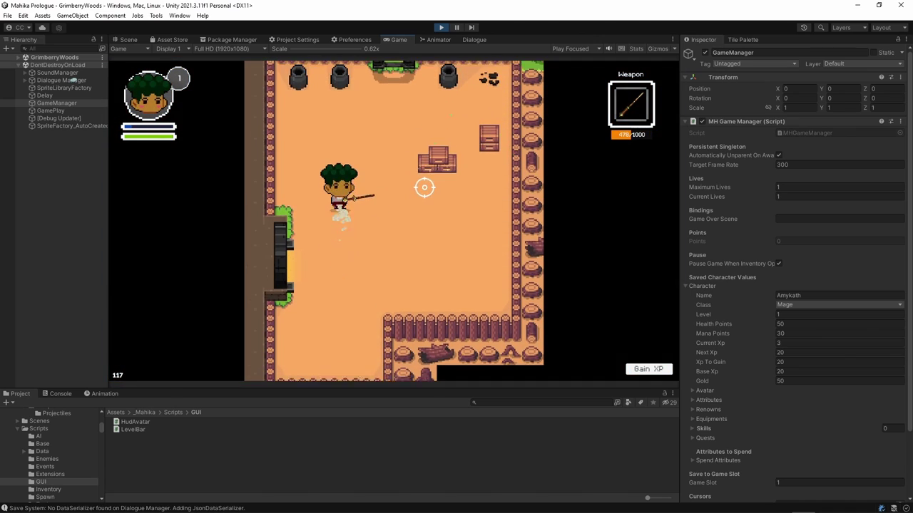
Step: Move along the west fence and fire repeated wand shots at the slime to gain another experience point
key(w)
key(a)
click(438, 235)
click(438, 241)
click(438, 239)
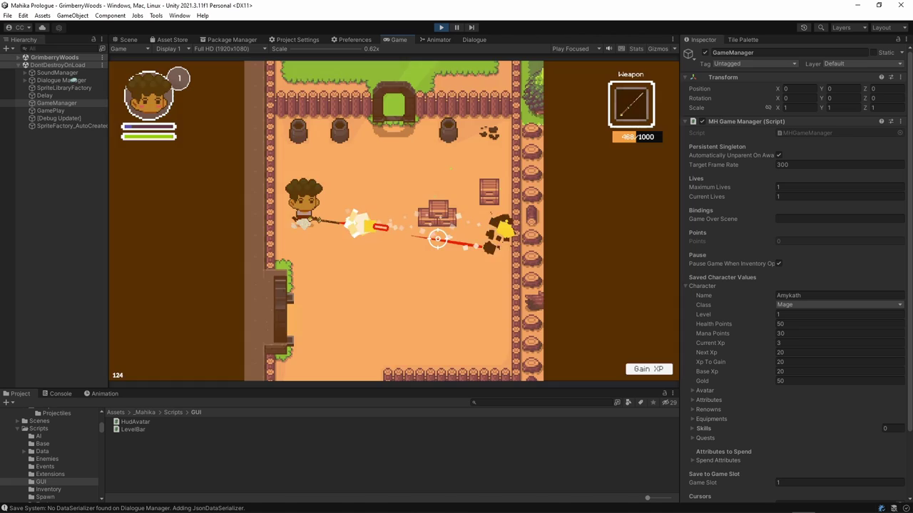
key(s)
key(d)
click(426, 165)
click(438, 169)
click(456, 151)
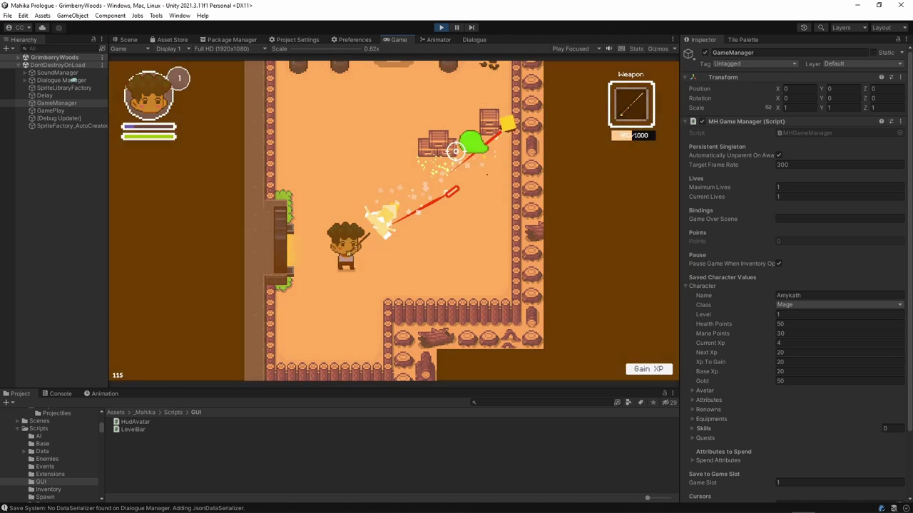
key(w)
key(a)
key(s)
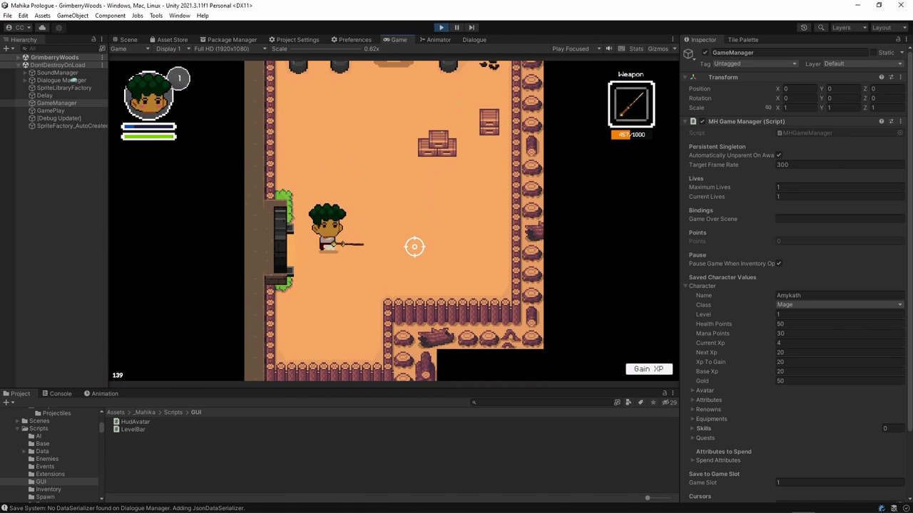
Step: Walk north from beside the west door and defeat the slime spawning below the crates
key(Down)
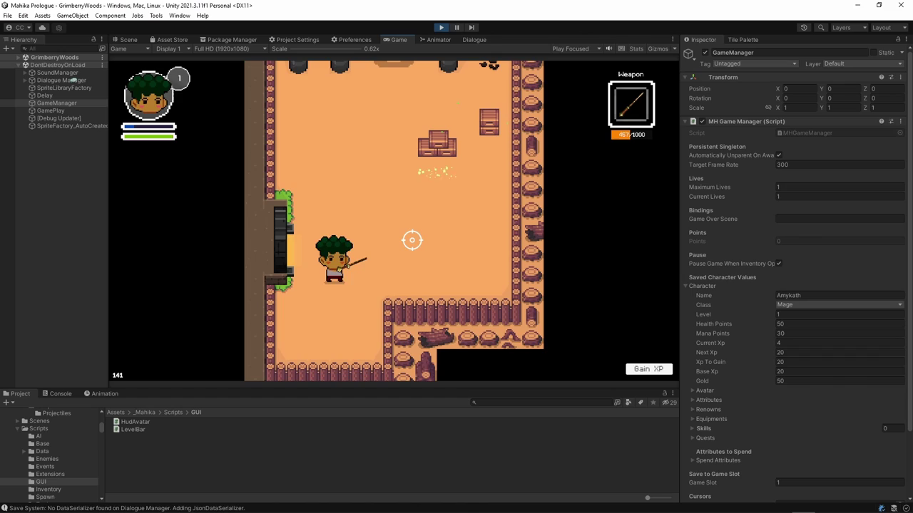
key(w)
click(432, 199)
key(a)
click(456, 194)
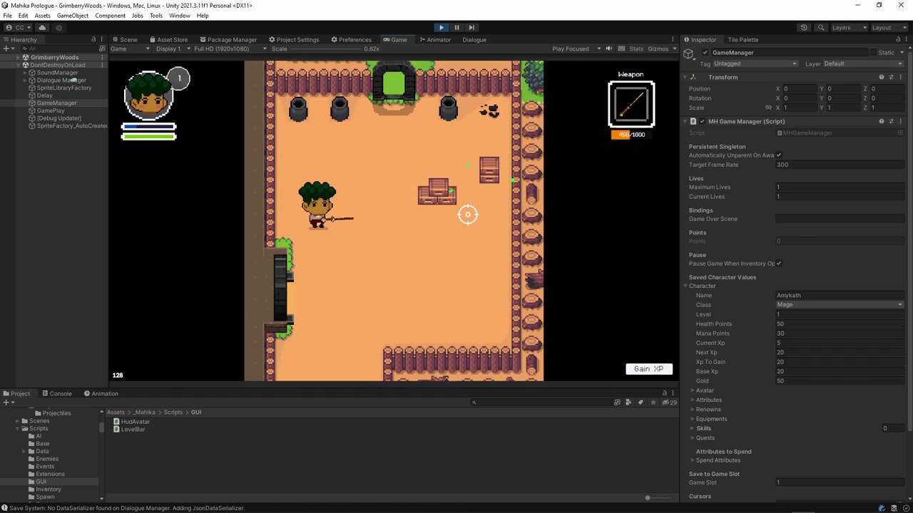
Step: Circle the open sand while firing the wand until the slime beside the crates is destroyed
key(d)
key(s)
click(426, 219)
click(428, 178)
key(w)
click(421, 182)
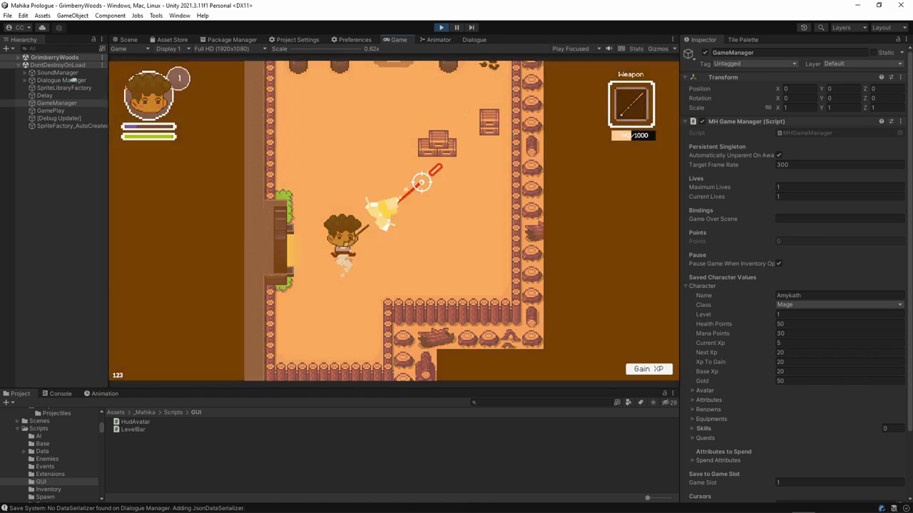
key(w)
click(422, 182)
key(a)
click(423, 189)
key(d)
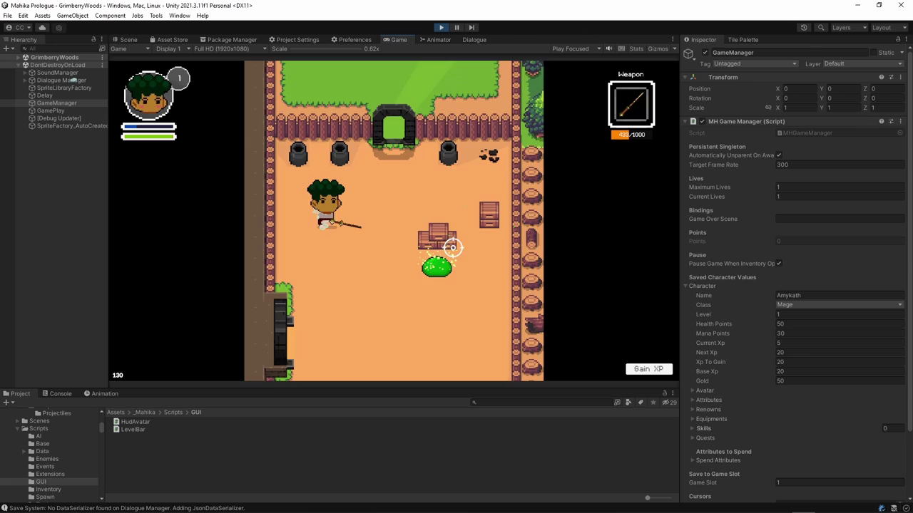
key(s)
click(442, 247)
key(a)
click(458, 234)
key(d)
click(472, 189)
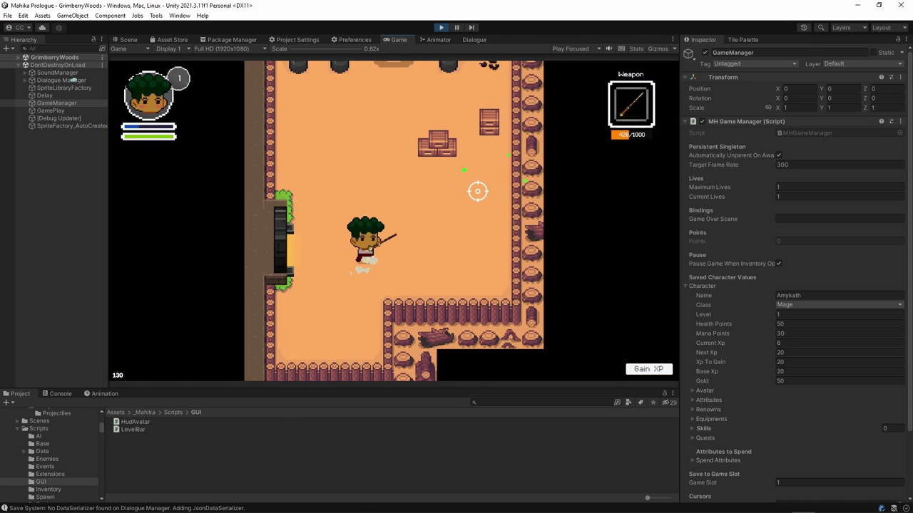
Step: Shoot the new slime between the crates and the east fence, then retreat south
key(Up)
click(468, 180)
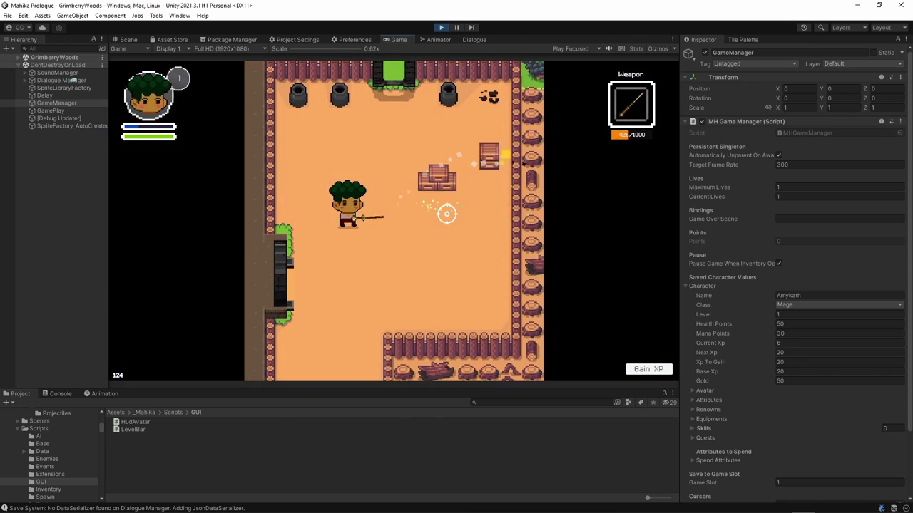
click(443, 212)
key(a)
click(460, 196)
key(s)
click(471, 191)
click(471, 188)
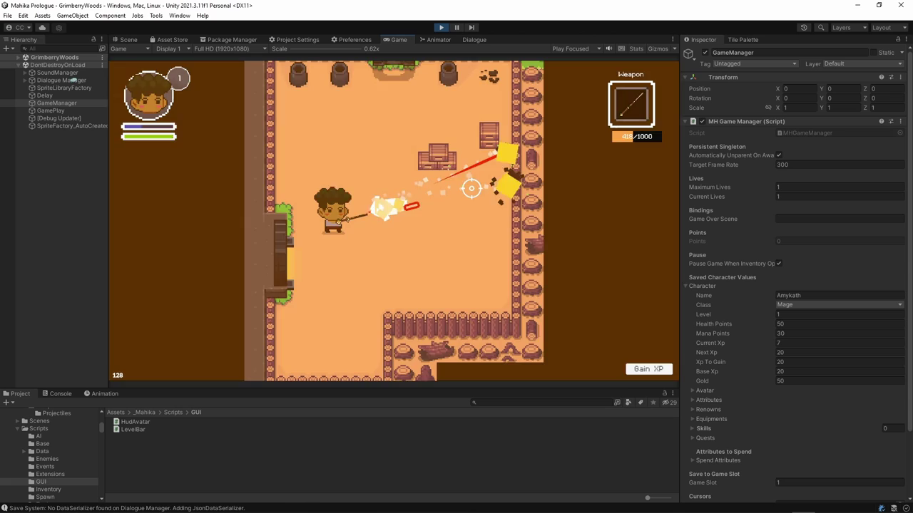
key(Down)
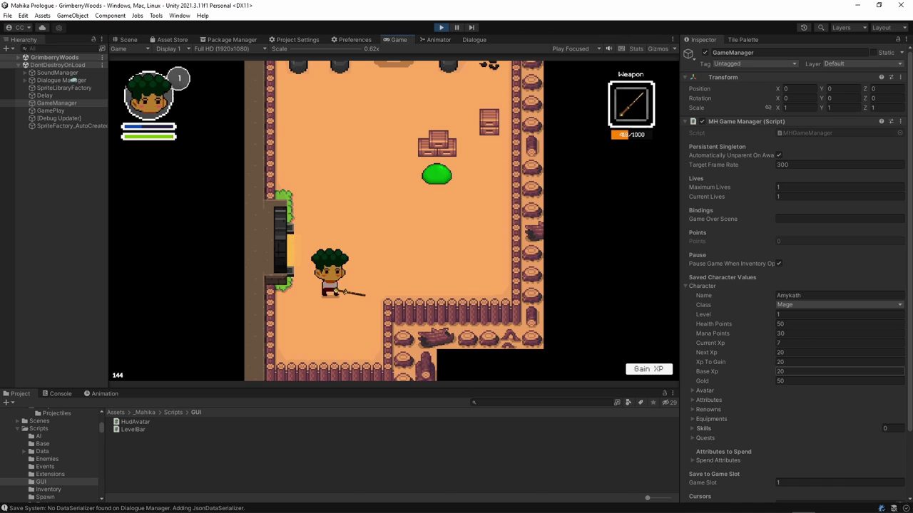
Step: Destroy the slime waiting directly below the crates with a few wand shots
click(487, 188)
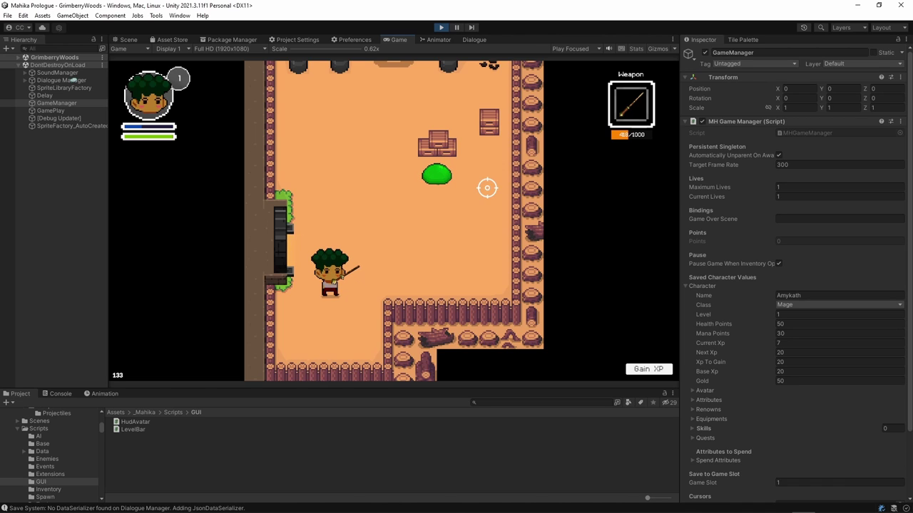
click(438, 176)
key(w)
click(443, 164)
click(449, 177)
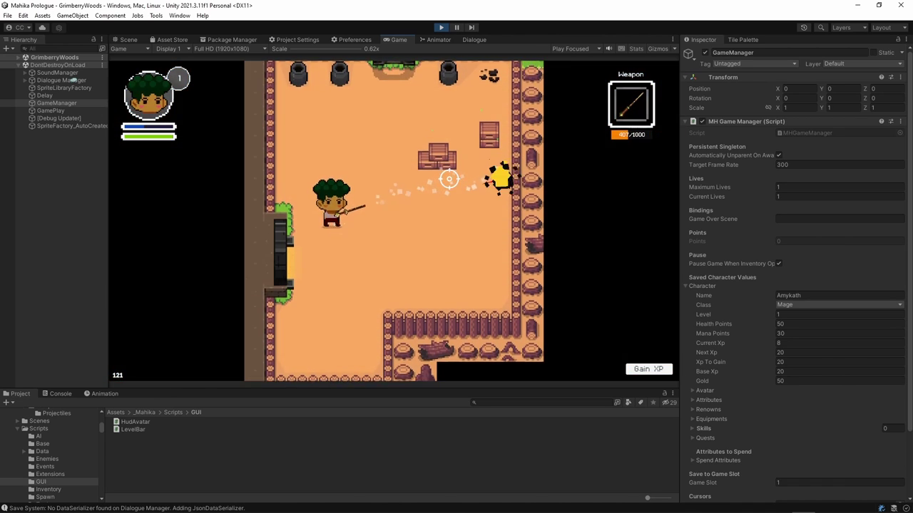
Step: Keep moving around the sandy area until a slime respawns by the crates and defeat it
key(w)
click(451, 200)
key(a)
click(442, 222)
key(s)
key(d)
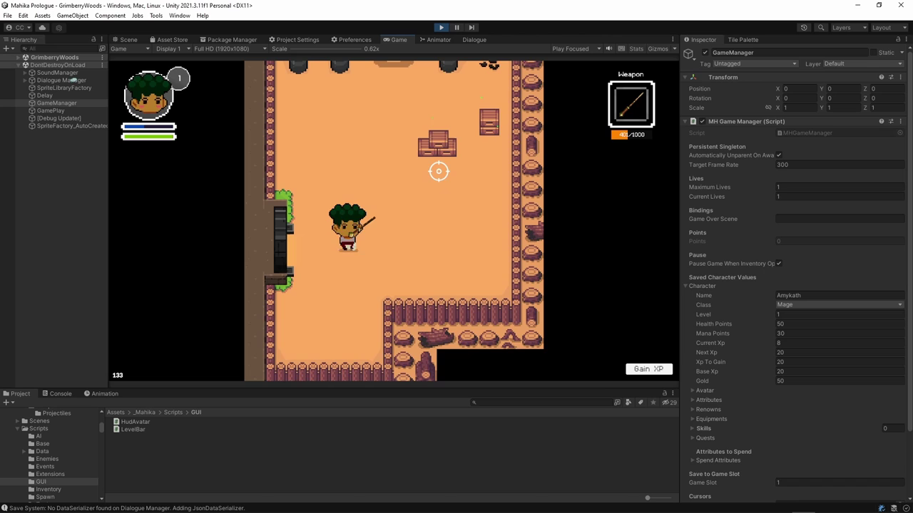
key(d)
key(w)
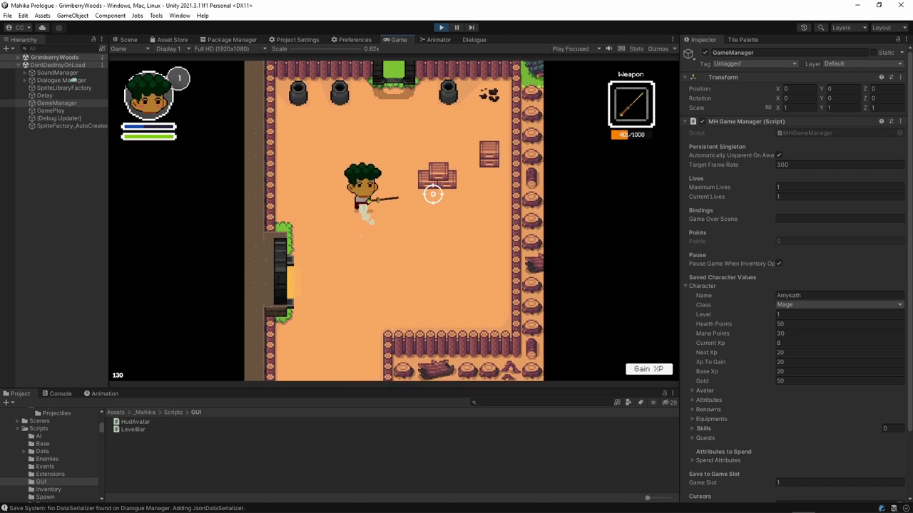
key(a)
key(s)
key(w)
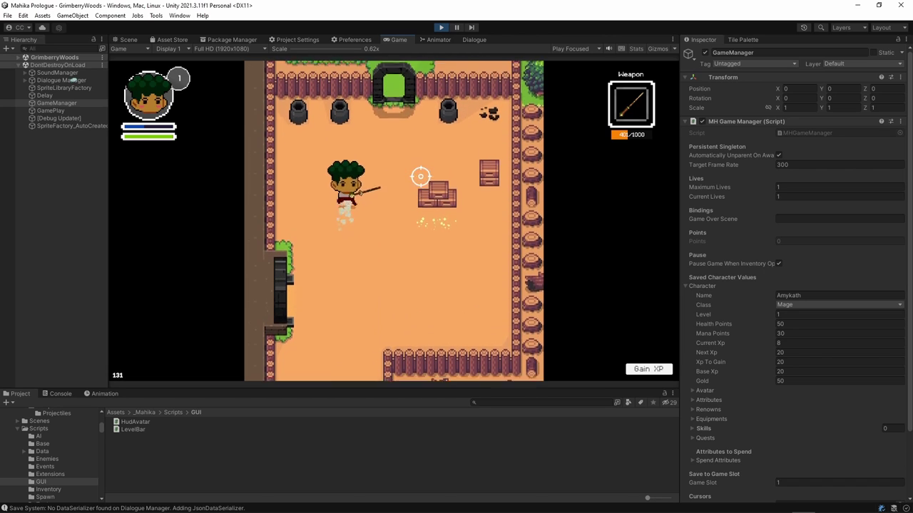
click(434, 214)
key(w)
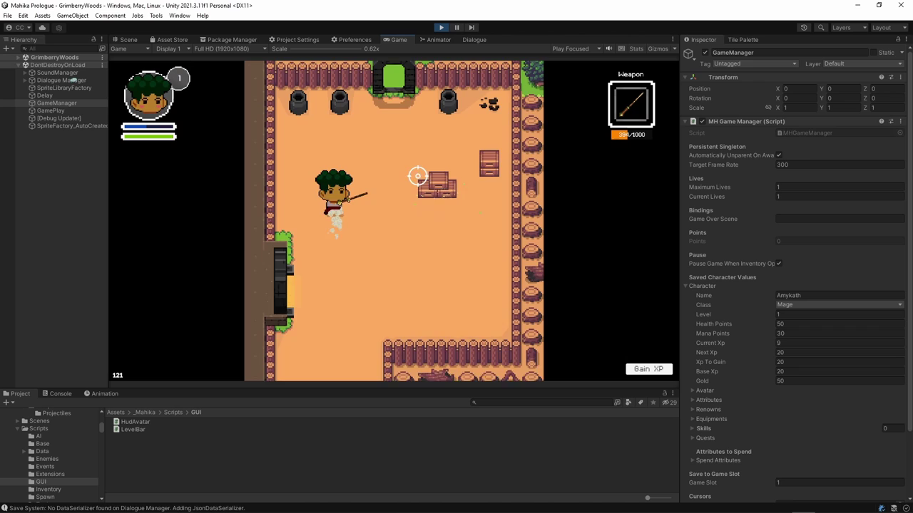
Step: Go north through the gate into the grassy area and shoot the slime near the bush
key(d)
key(w)
click(330, 139)
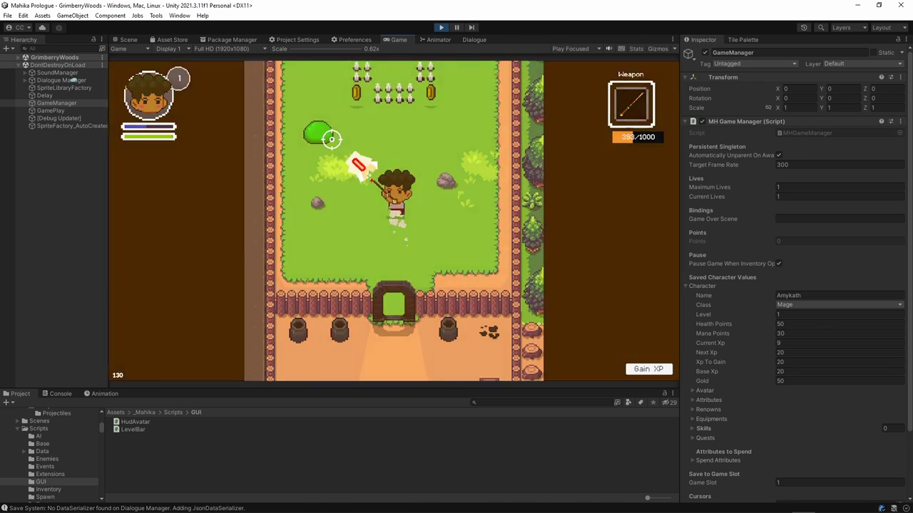
click(331, 149)
key(a)
key(s)
key(d)
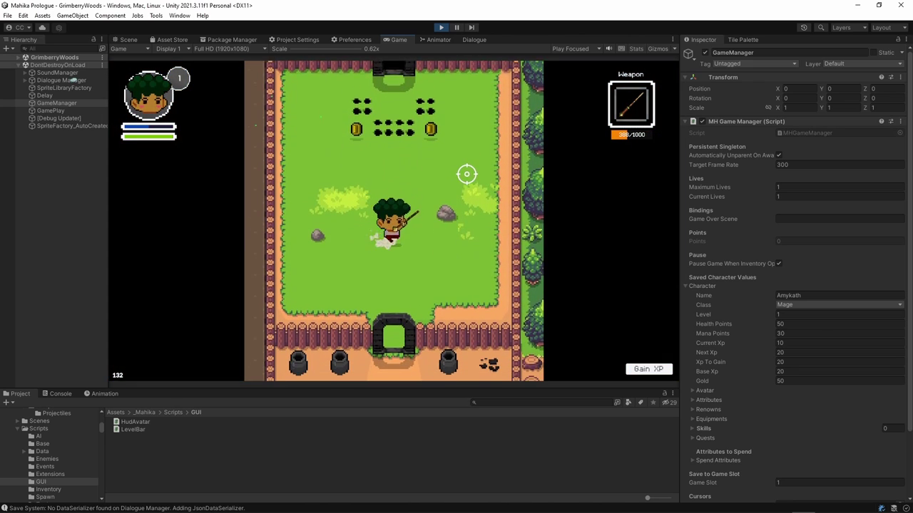
Step: Collect the two coins beside the spike traps and enter the stone room through the north gate
key(w)
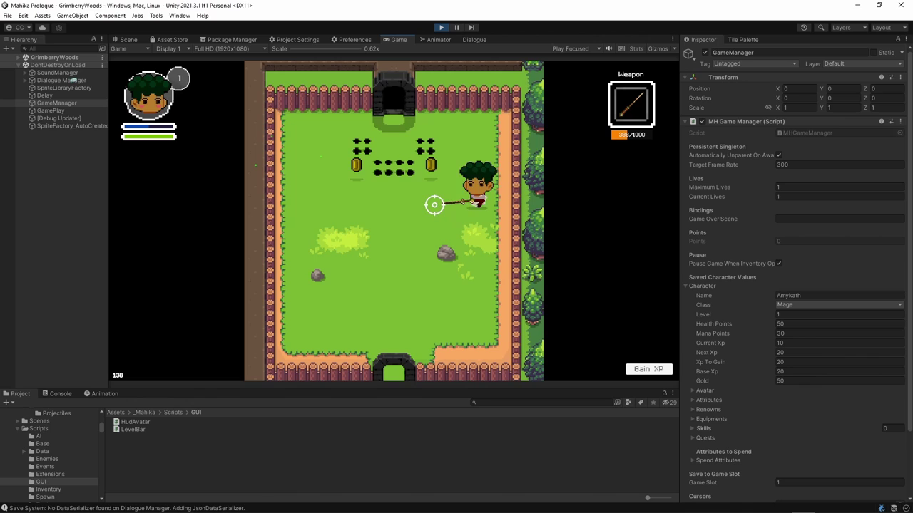
key(a)
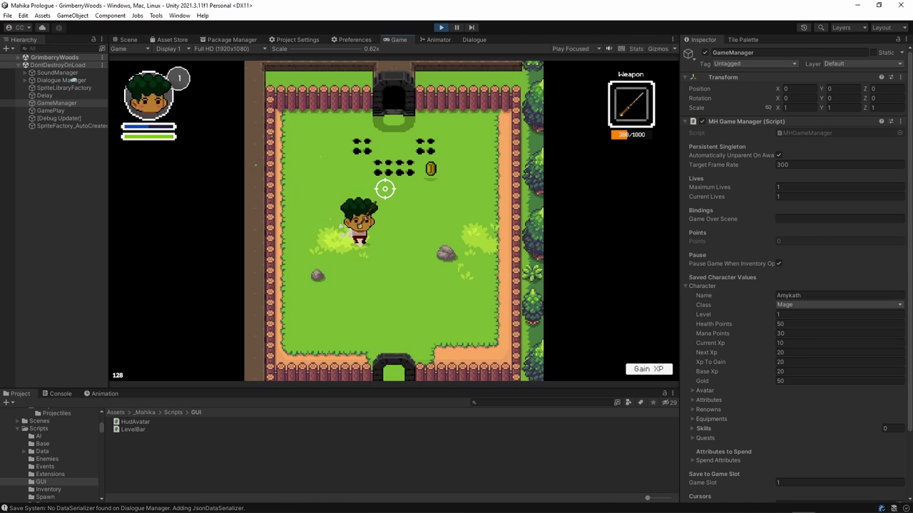
key(d)
key(w)
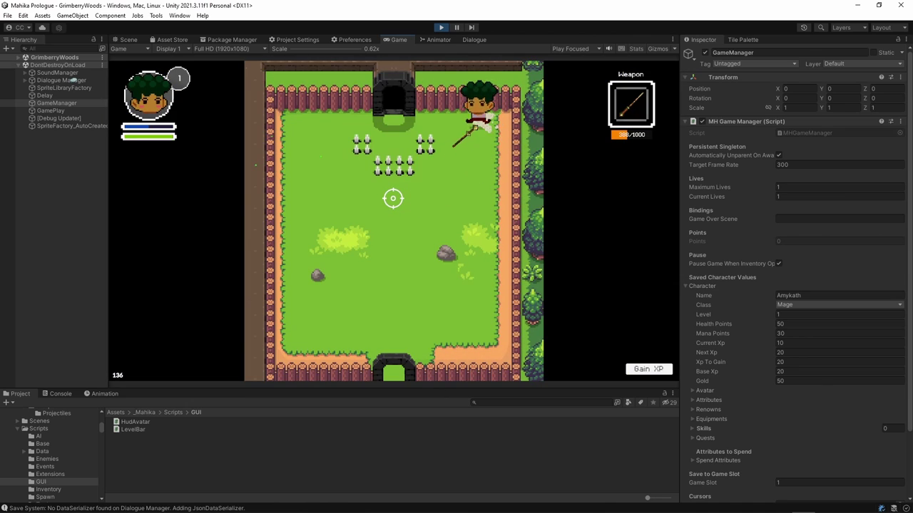
key(a)
key(w)
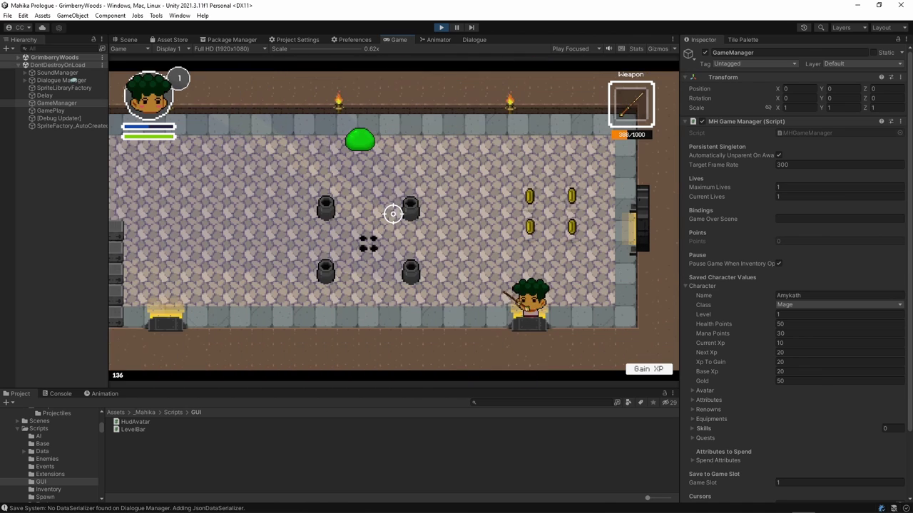
Step: Collect the four coins in the eastern part of the stone room
key(w)
key(d)
key(s)
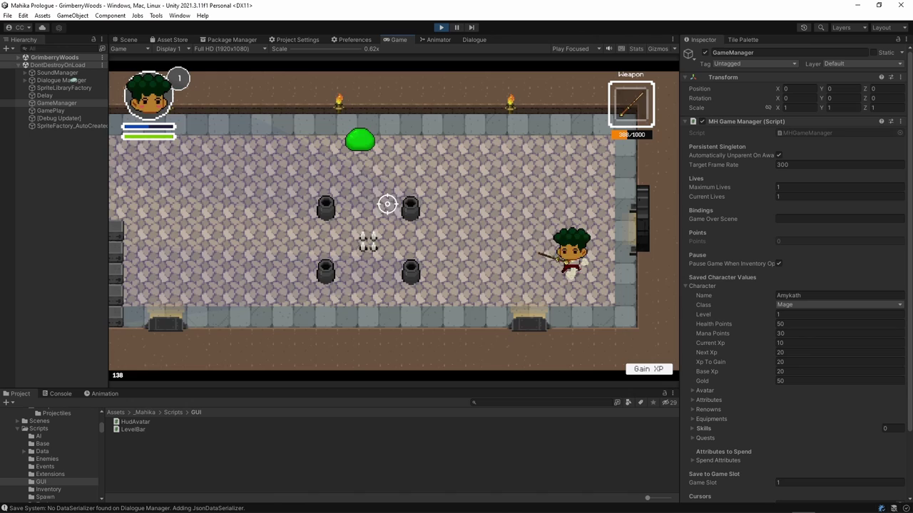
Step: Shoot the slime by the stone room's north wall with the wand, moving closer until it is defeated
key(w)
click(383, 145)
click(369, 155)
key(a)
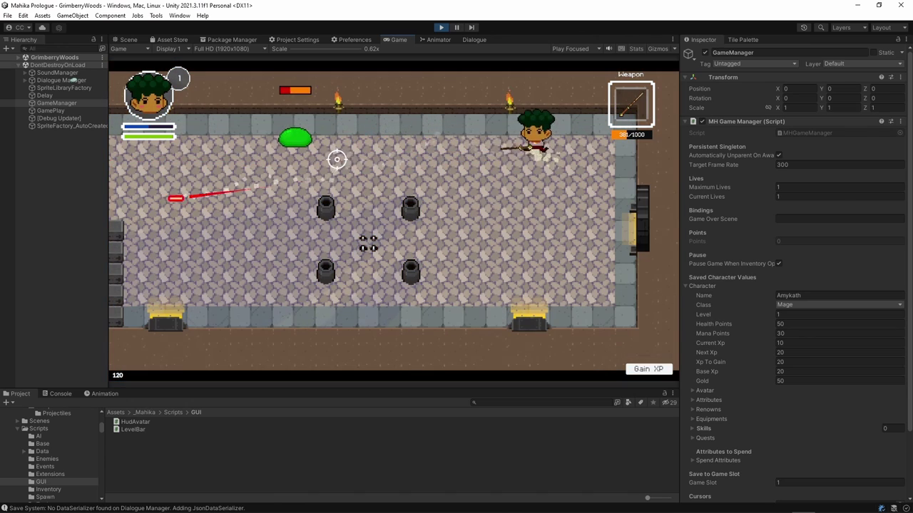
key(a)
key(s)
key(d)
key(w)
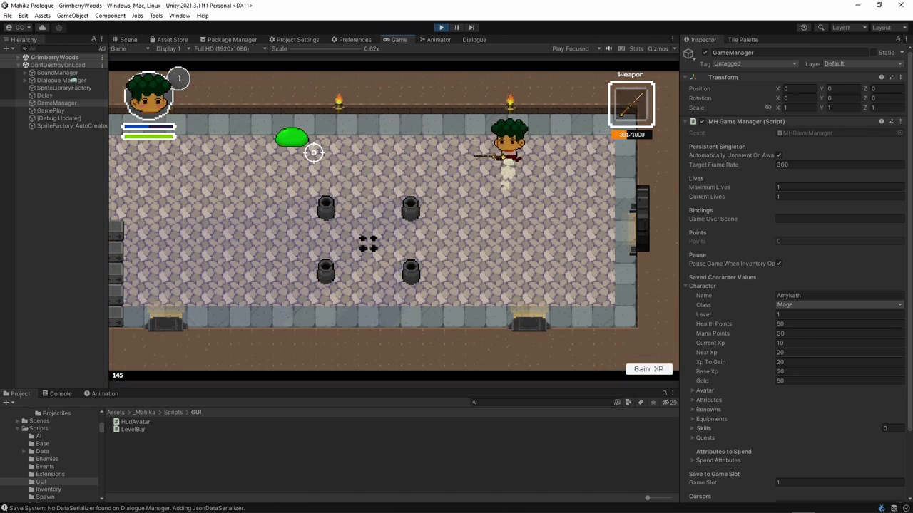
key(a)
click(313, 151)
click(305, 145)
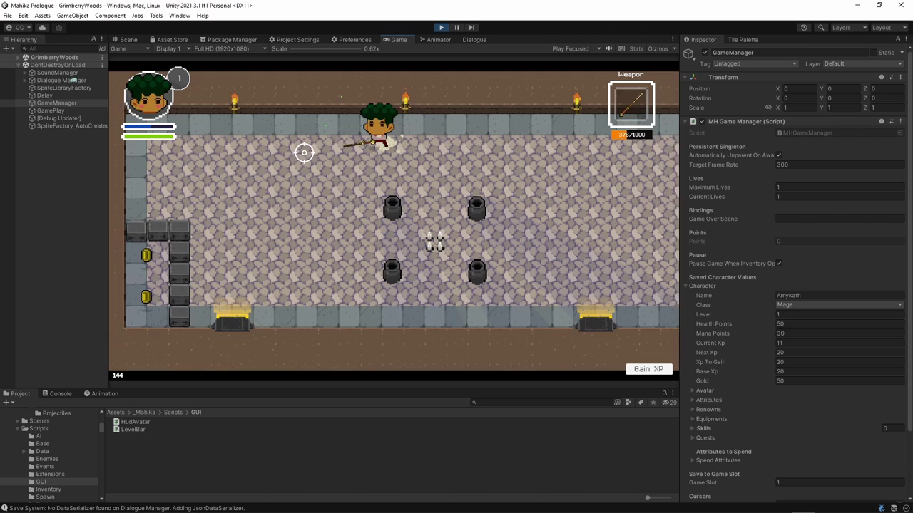
Step: Leave the stone room through its southwest doorway and shoot the slime west of the turquoise carpet
key(a)
key(s)
key(a)
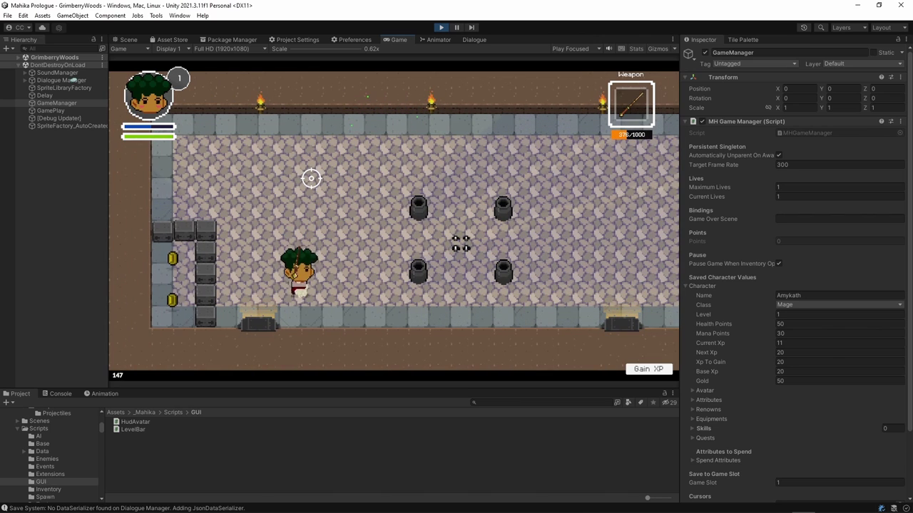
key(s)
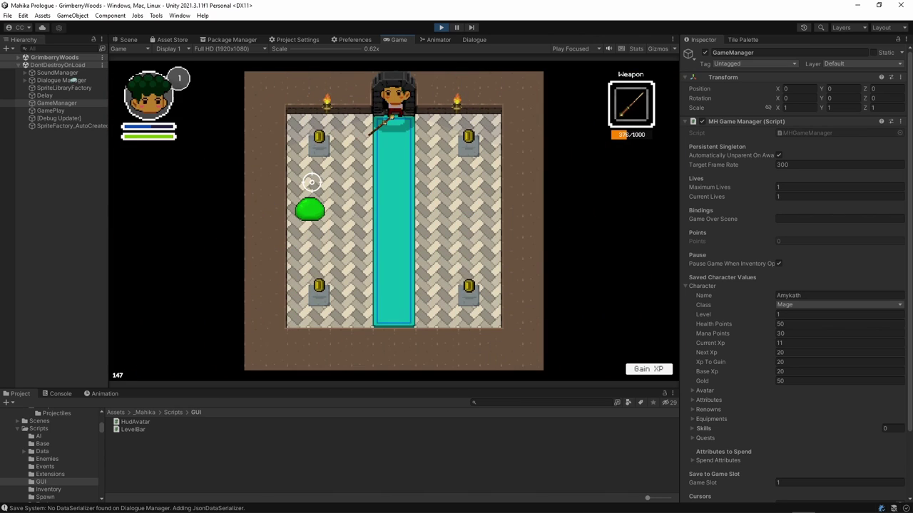
key(s)
key(d)
click(329, 209)
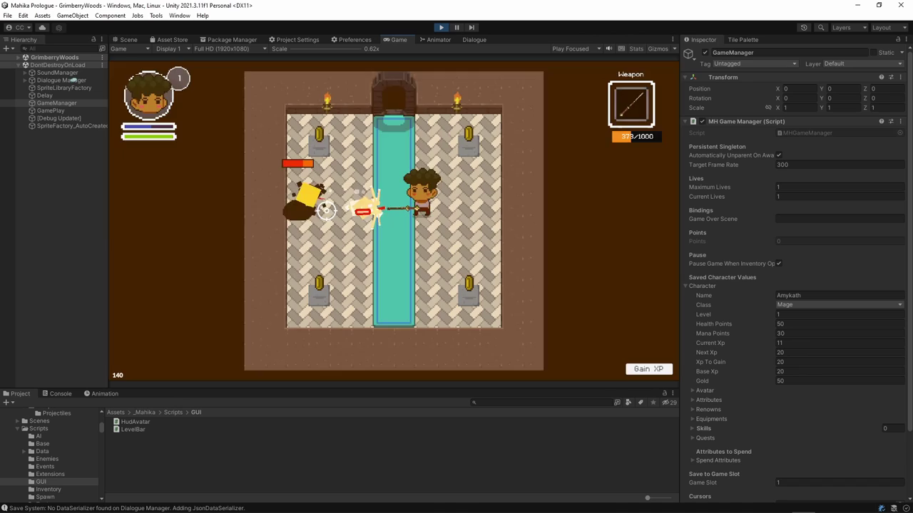
Step: Collect the four coins on the stone pedestals in the corners of the carpeted room
key(s)
key(a)
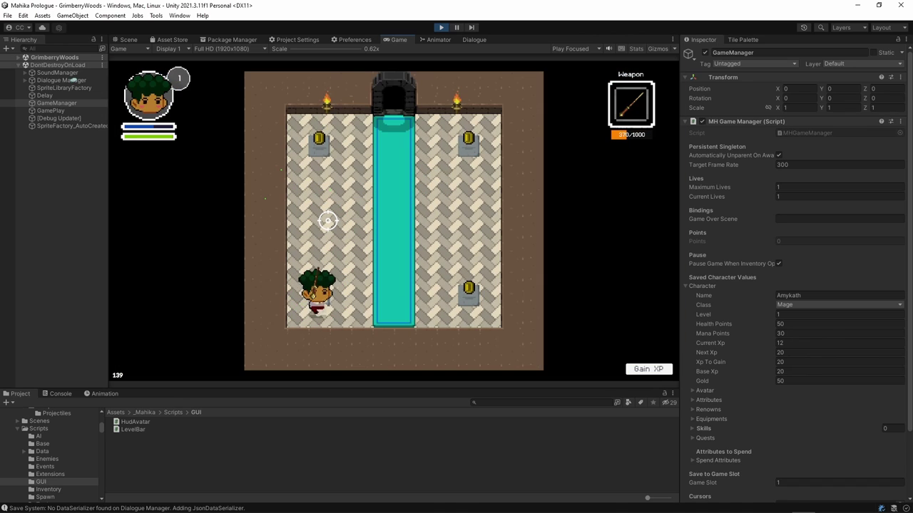
key(d)
key(w)
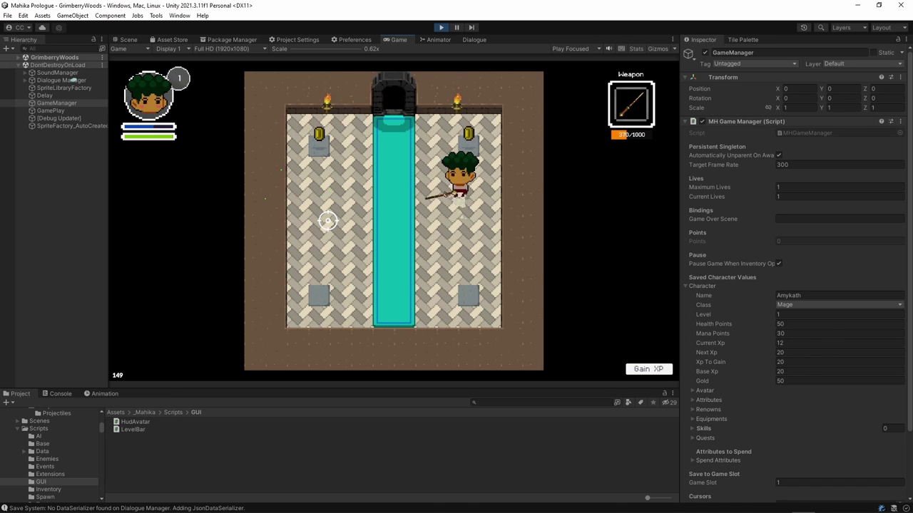
key(w)
key(a)
key(d)
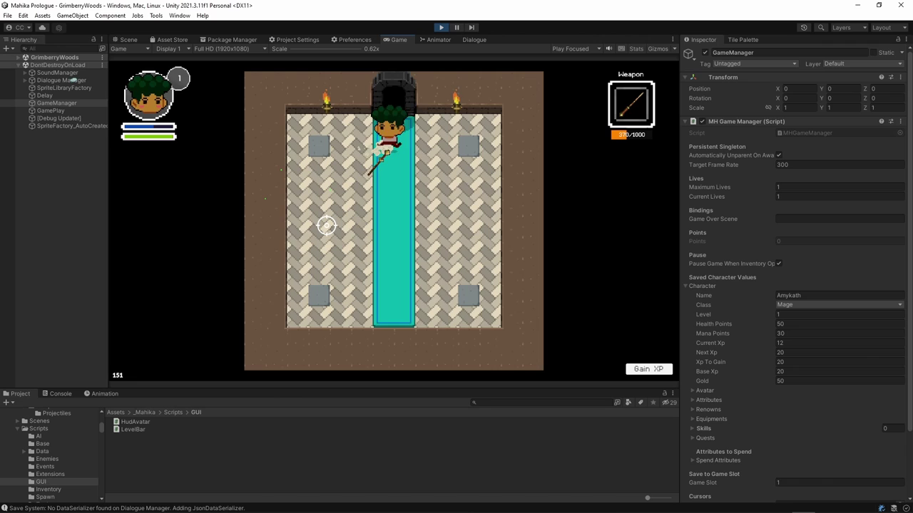
Step: Return north to the stone room and cross it to enter the garden through the east gate
key(w)
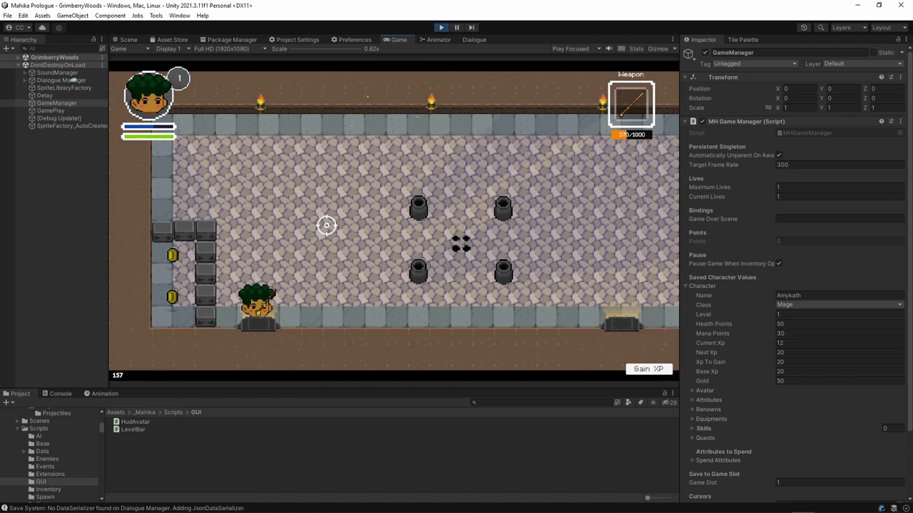
key(w)
key(d)
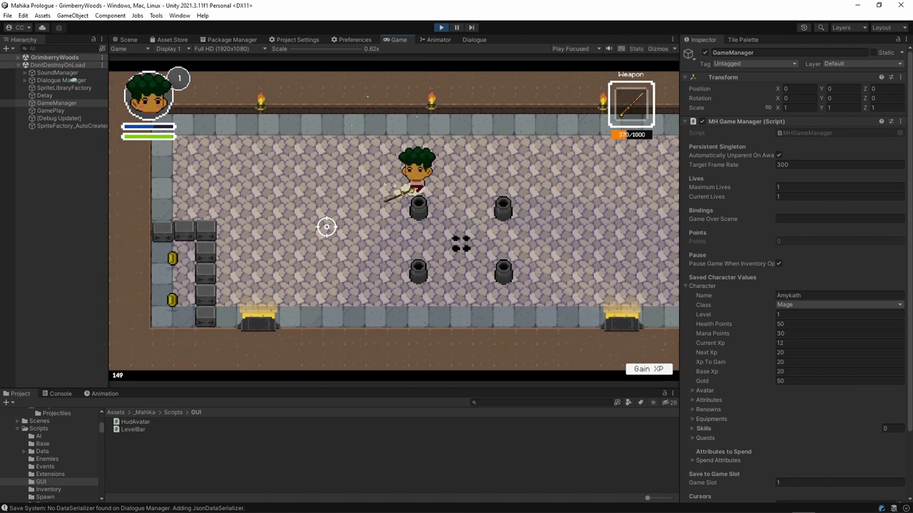
key(d)
key(s)
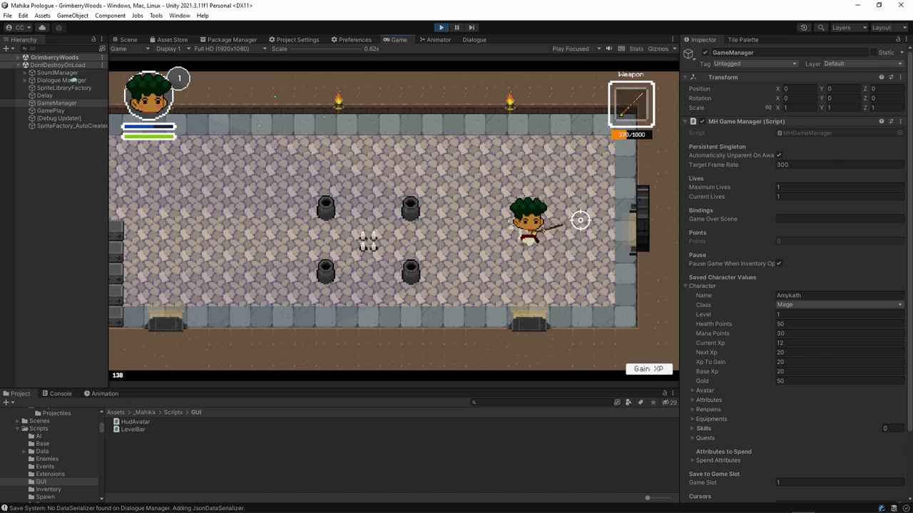
key(d)
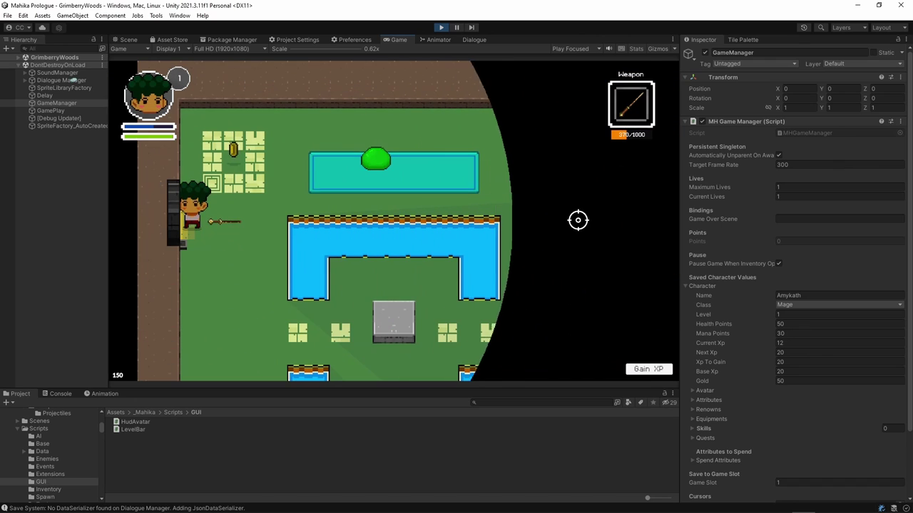
Step: Pick up the coin on the garden's northwest tiles and shoot the slime on the turquoise carpet
key(d)
key(w)
key(s)
click(385, 160)
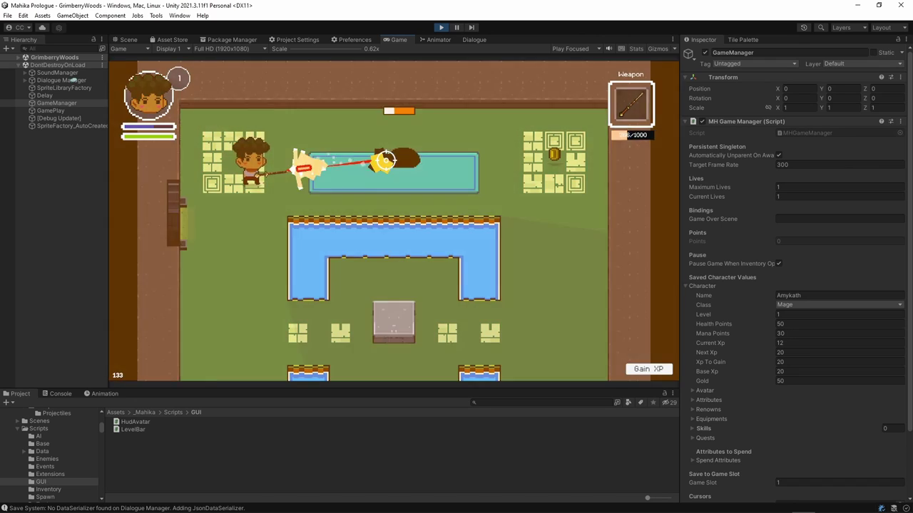
Step: Cross the garden and collect the coin on the northeast tiles
key(d)
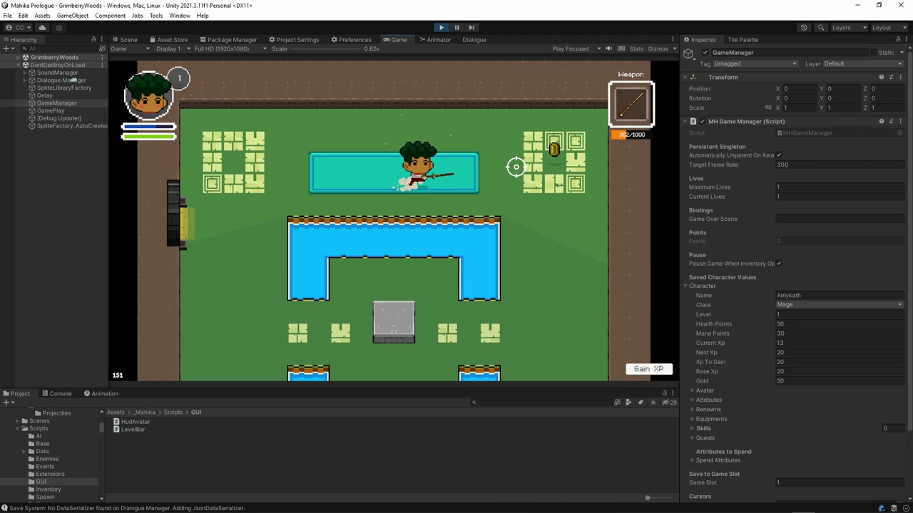
key(s)
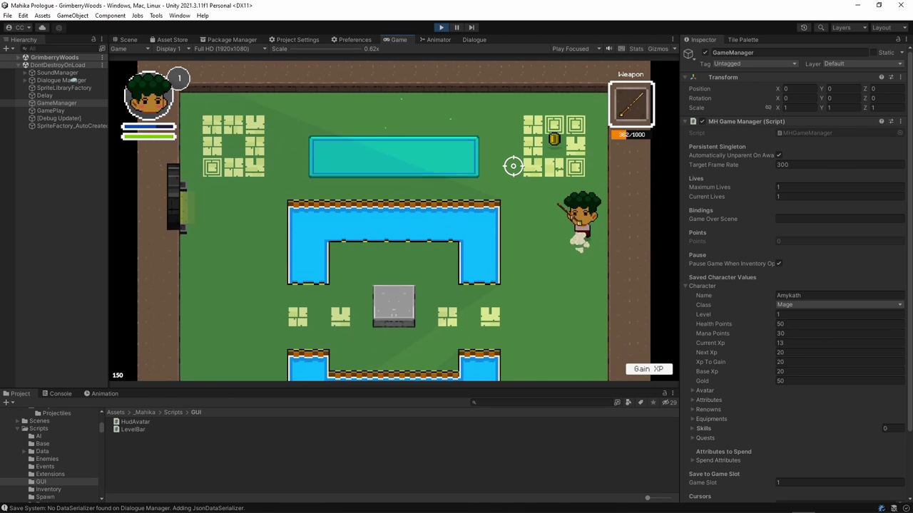
key(w)
key(a)
key(s)
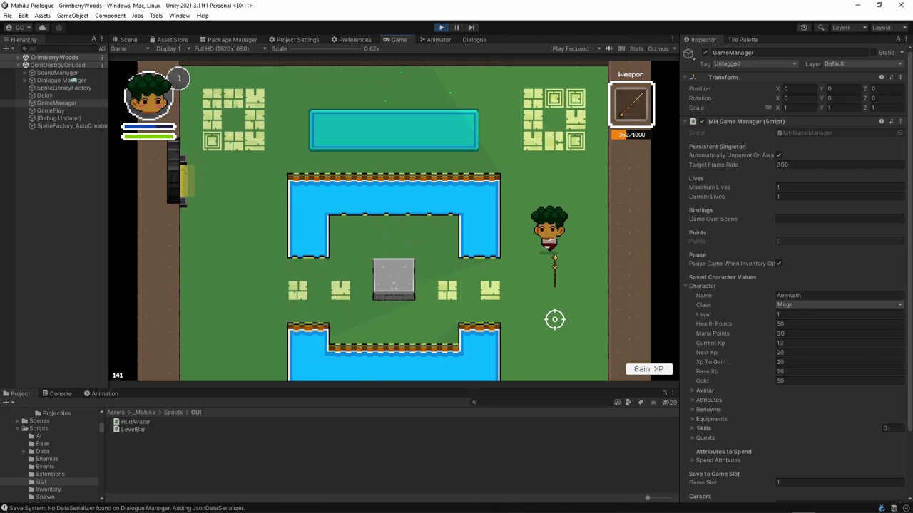
Step: Head south along the garden's east side and destroy the slime there with wand shots
click(547, 286)
key(s)
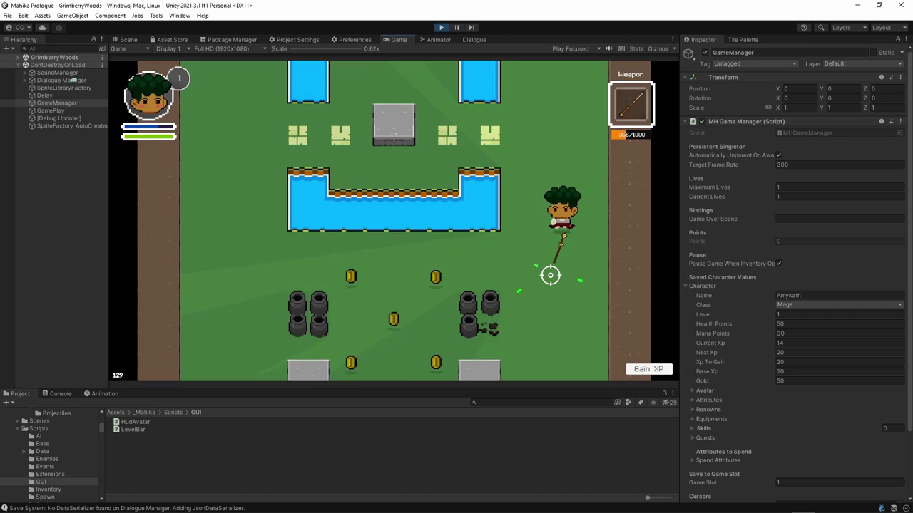
click(550, 275)
Step: Continue to the southern part of the garden and defeat the slime west of the long turquoise carpet
key(d)
key(s)
key(a)
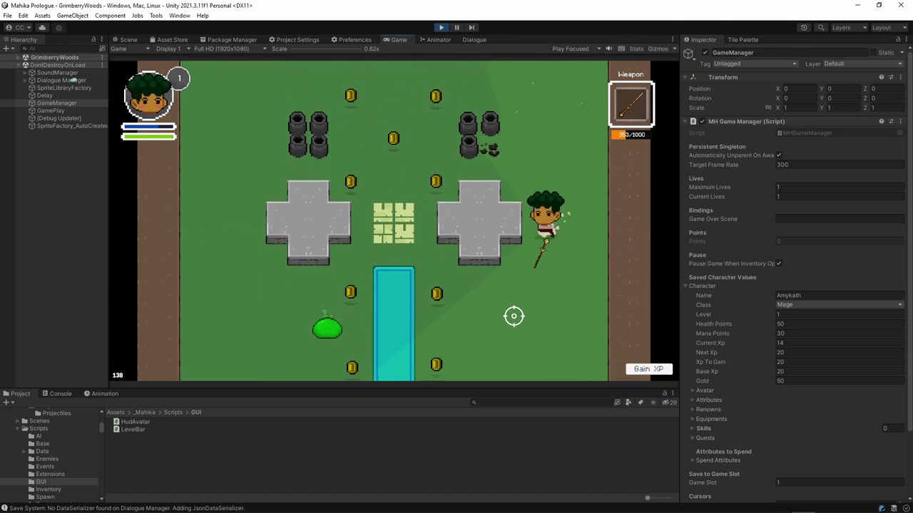
click(364, 296)
key(s)
key(s)
click(342, 318)
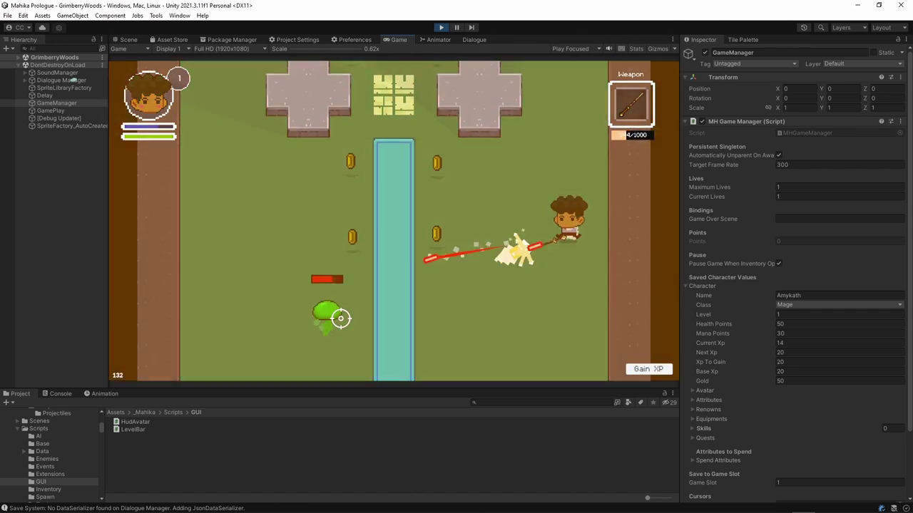
key(a)
key(s)
key(a)
click(348, 263)
key(w)
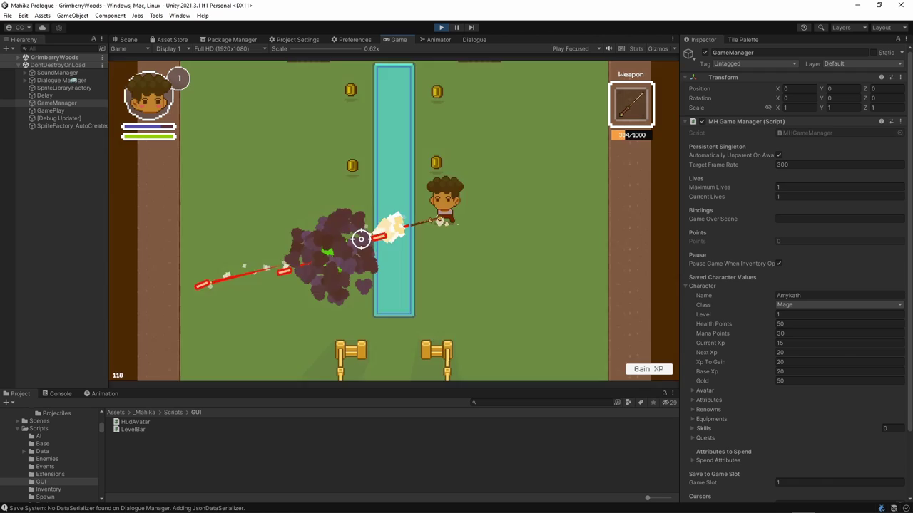
Step: Collect the four coins flanking the long carpet, plus the central and northwest coins between the urns
key(w)
key(d)
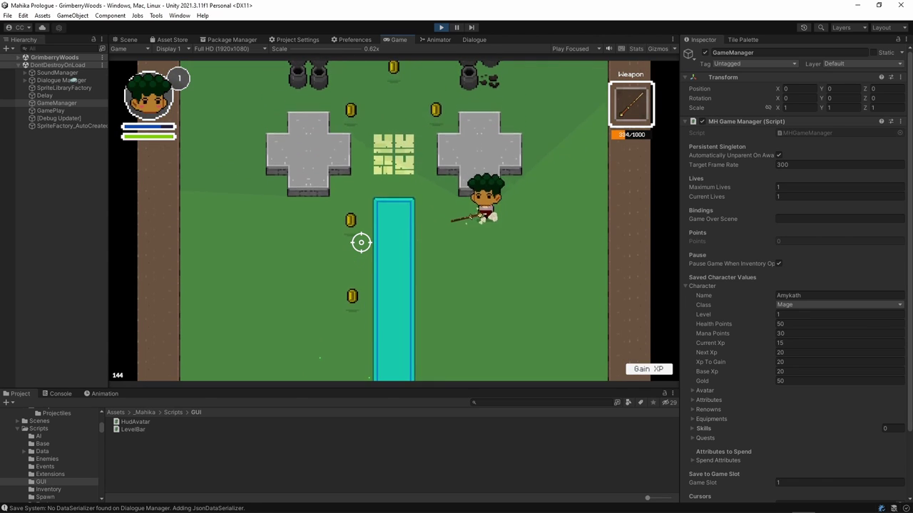
key(s)
key(a)
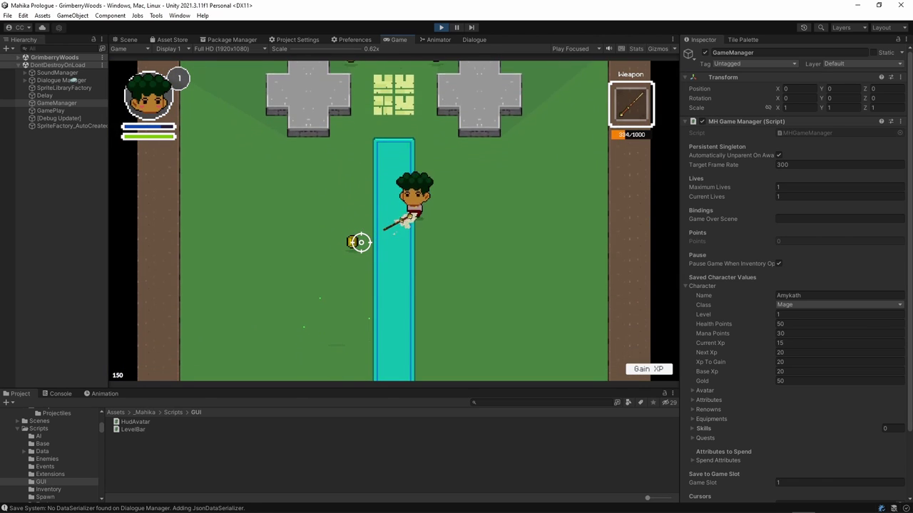
key(w)
key(a)
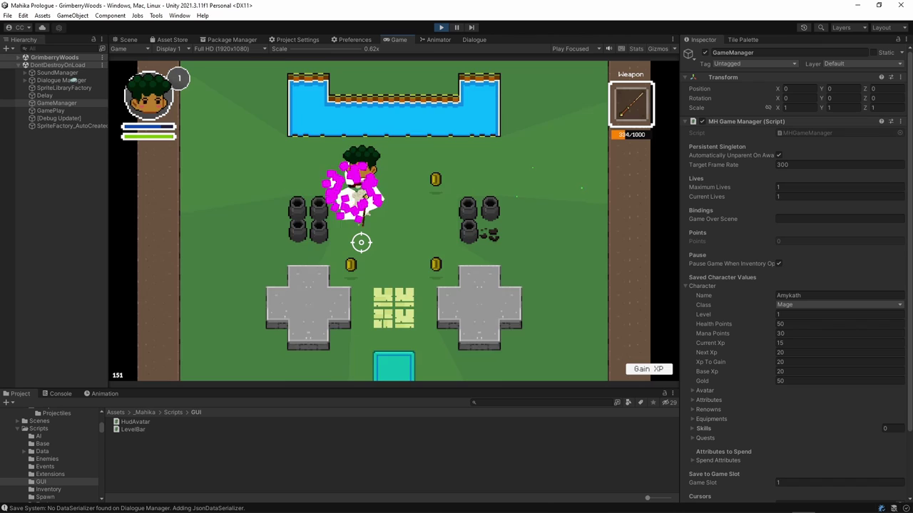
Step: Return through the garden's west gate and the stone room, then head south across the grassy area to the sandy area
key(w)
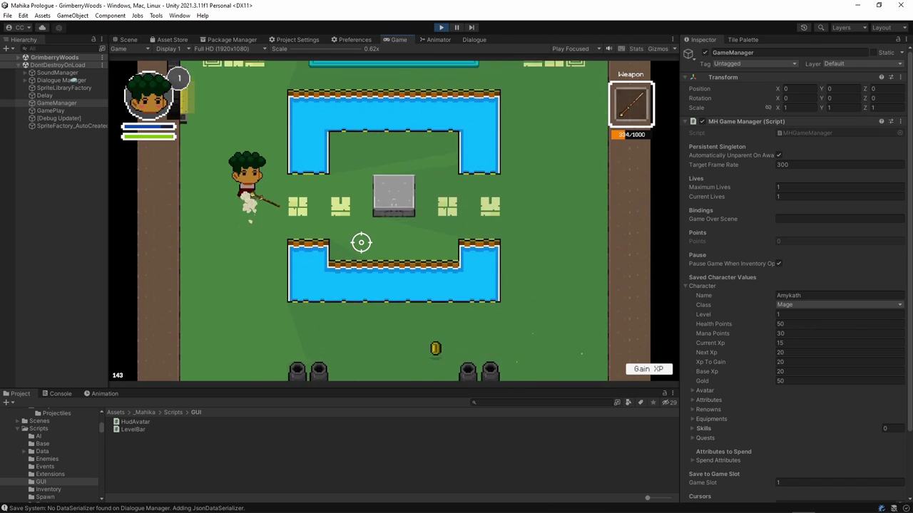
key(a)
key(a)
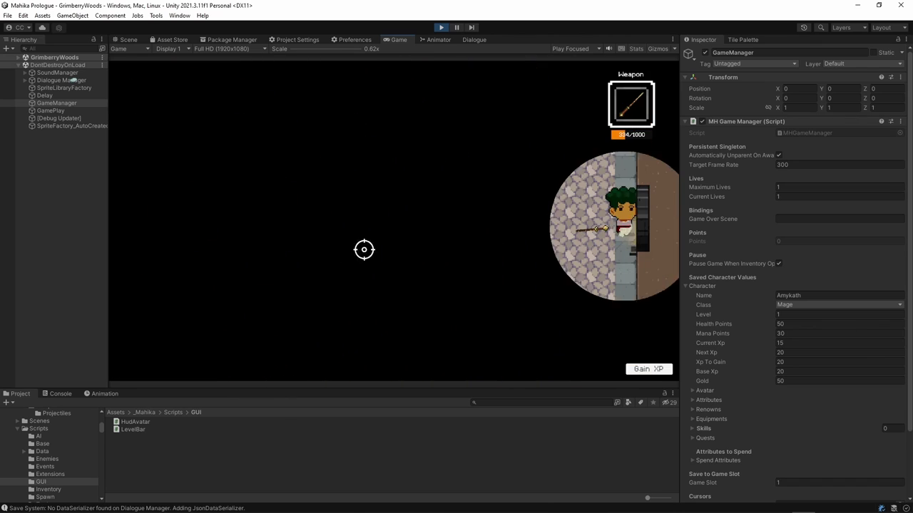
key(a)
key(s)
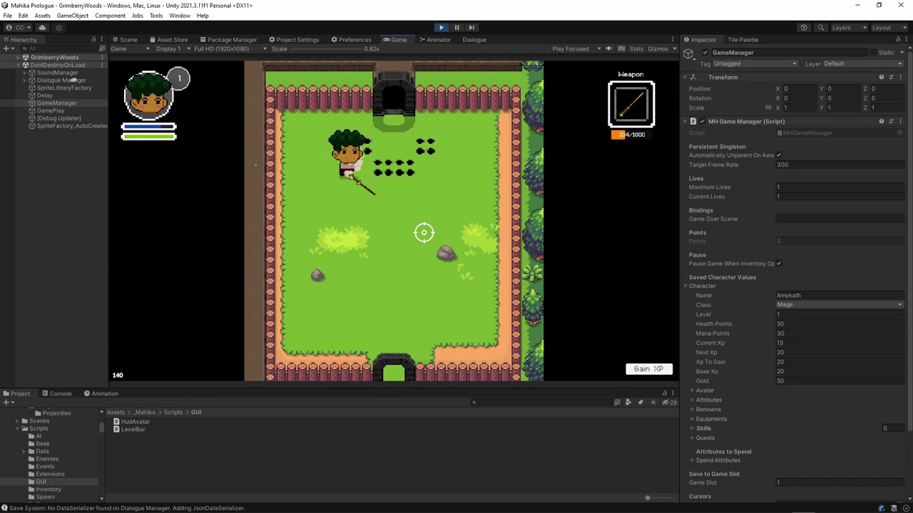
key(s)
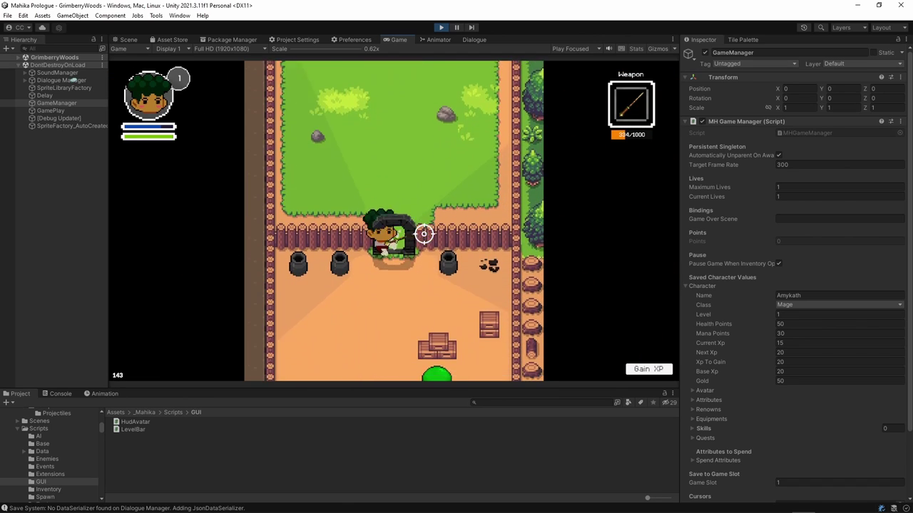
Step: Approach the crates in the sandy area and defeat the two slimes that appear there with wand shots
key(s)
key(a)
mouse_move(424, 236)
mouse_down()
mouse_move(431, 288)
mouse_move(483, 263)
mouse_move(488, 221)
mouse_up()
key(d)
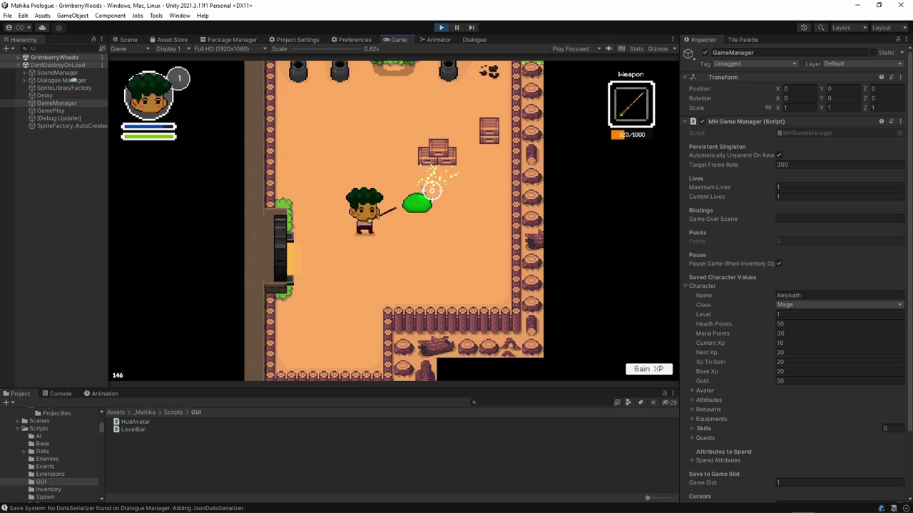
mouse_move(432, 190)
mouse_down()
mouse_move(432, 204)
mouse_move(444, 205)
mouse_up()
key(s)
key(a)
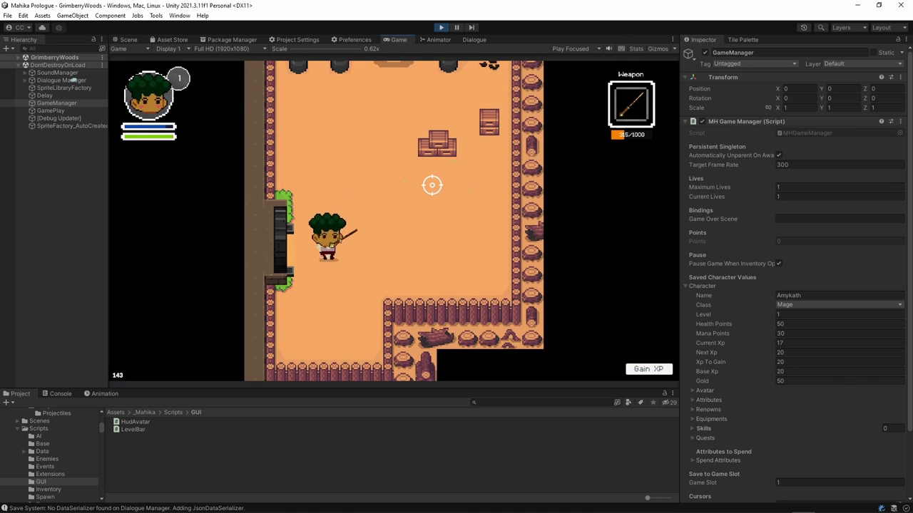
Step: Move around near the west gate until another slime respawns below the crates and destroy it
key(w)
key(a)
key(s)
key(d)
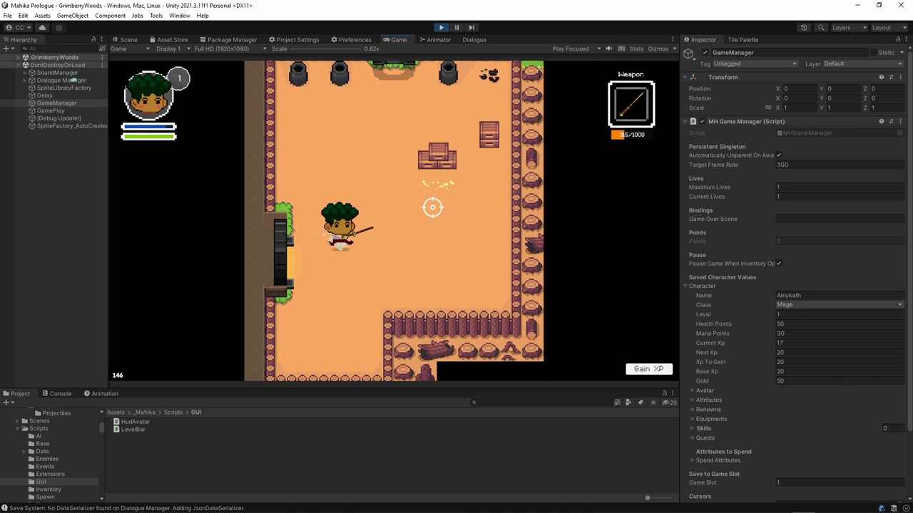
key(w)
key(w)
drag(433, 174, 485, 179)
key(w)
key(d)
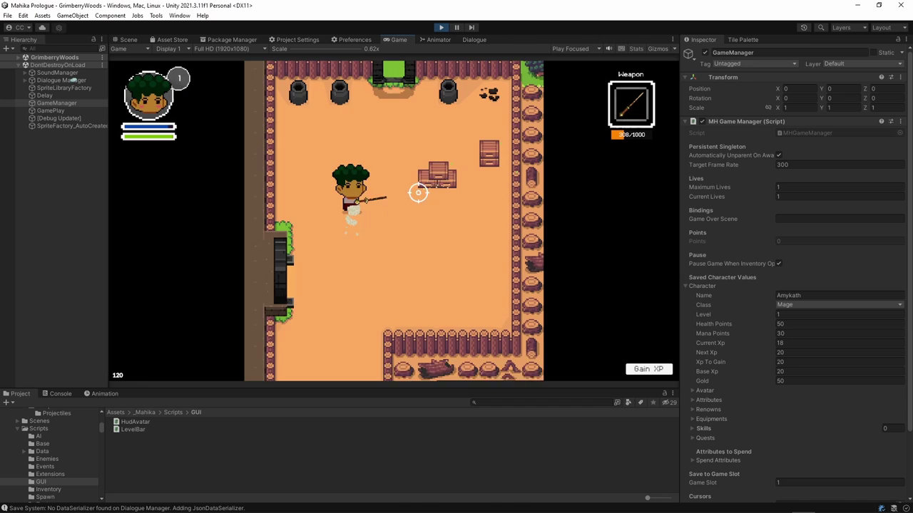
Step: Keep firing the wand toward the crates while moving about to defeat one more respawned slime
key(a)
mouse_move(418, 191)
mouse_down()
mouse_move(439, 222)
mouse_move(435, 178)
mouse_move(447, 164)
mouse_up()
key(s)
key(d)
key(s)
key(d)
key(w)
key(d)
key(a)
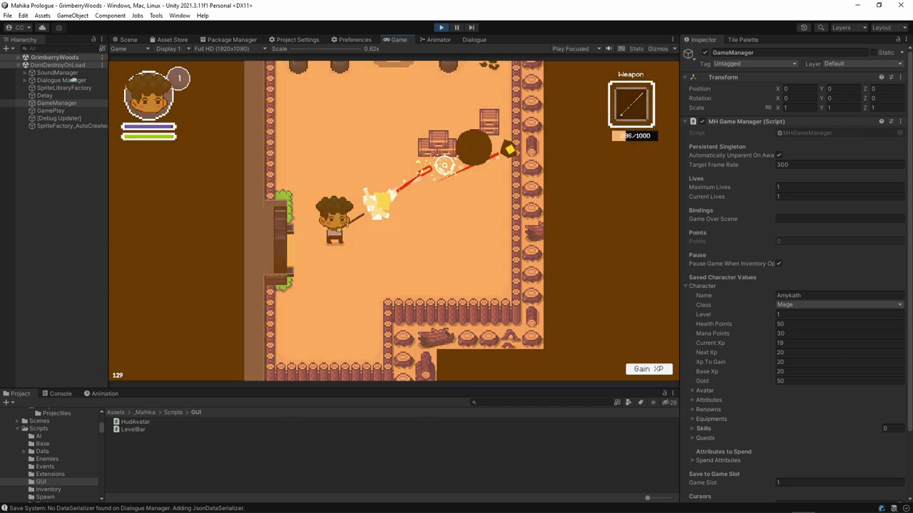
Step: Move around by the west gate and shoot the slime at the crates to reach level 2, finishing south of the gate
key(d)
key(w)
key(a)
key(s)
key(d)
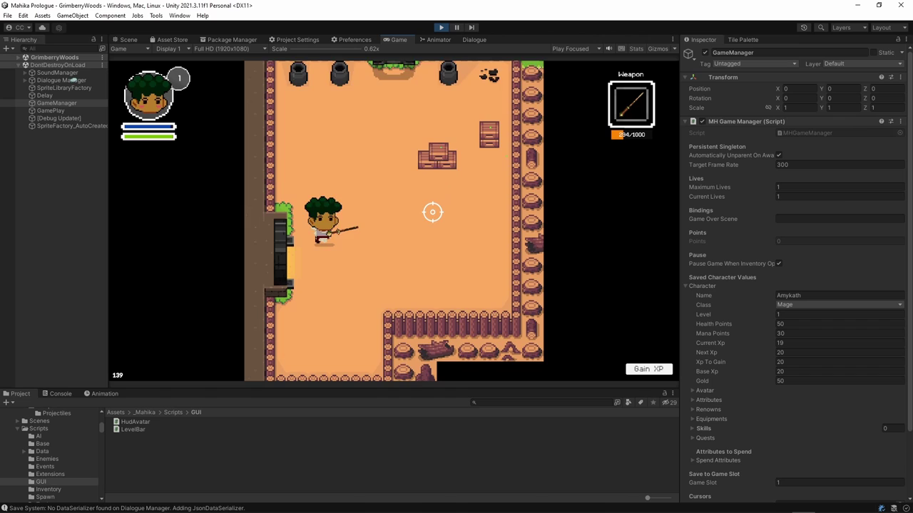
click(435, 174)
click(459, 157)
key(s)
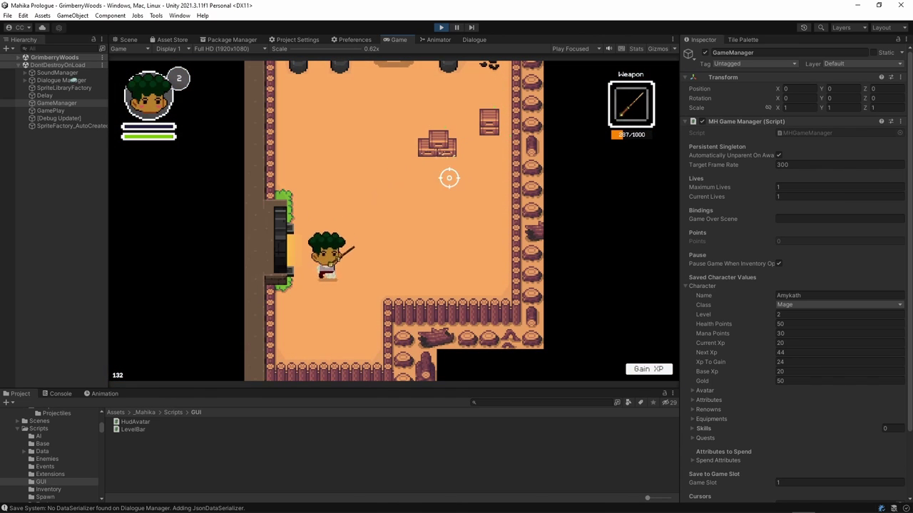
key(s)
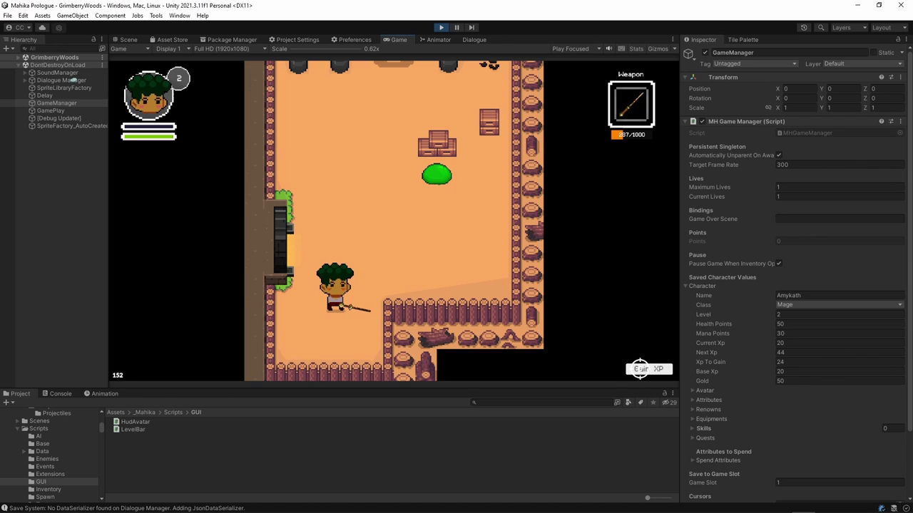
Step: Switch the weapon to the sword and add experience with Gain XP until the character reaches level 3
key(h)
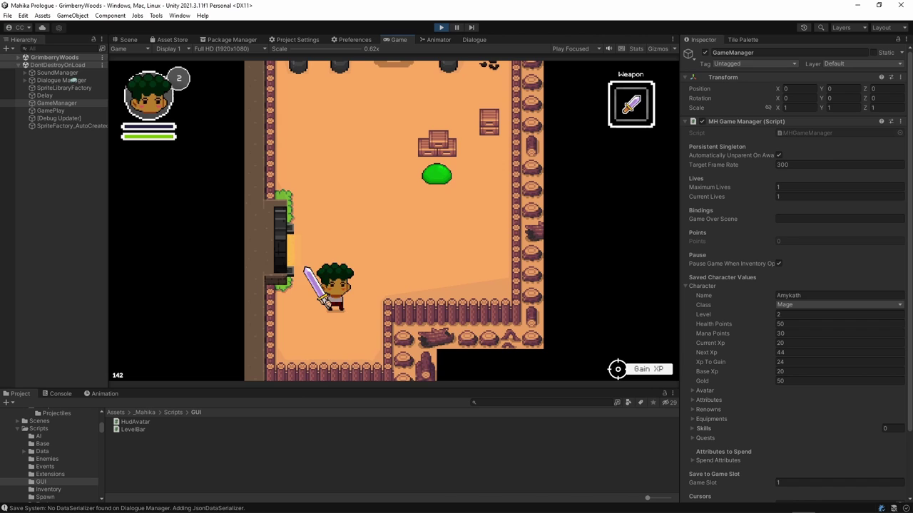
click(646, 369)
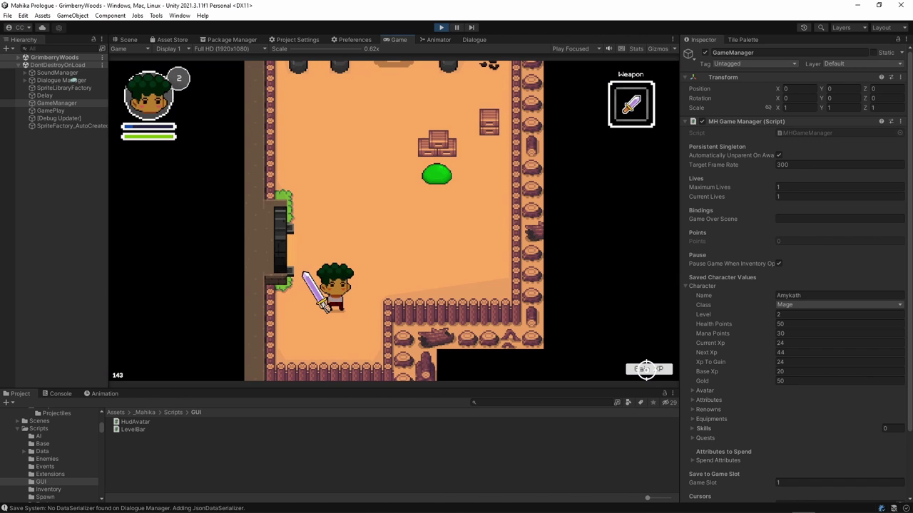
click(646, 369)
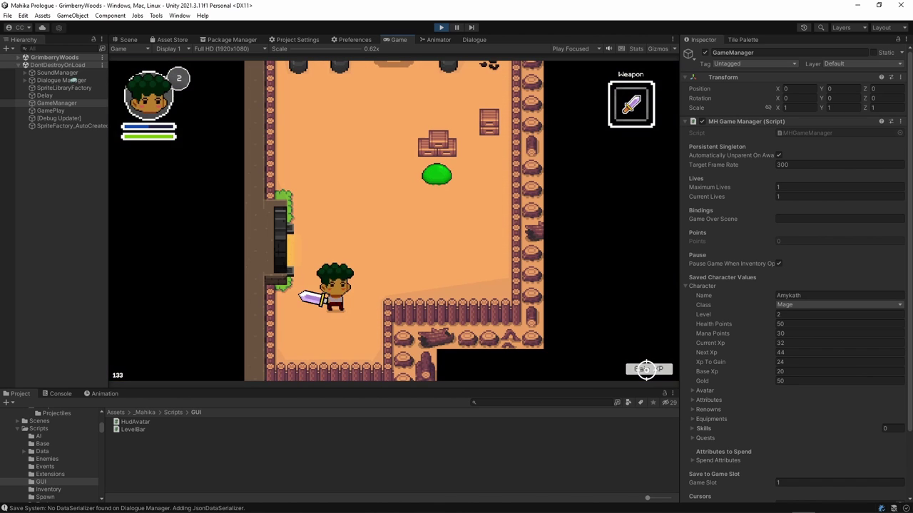
click(646, 370)
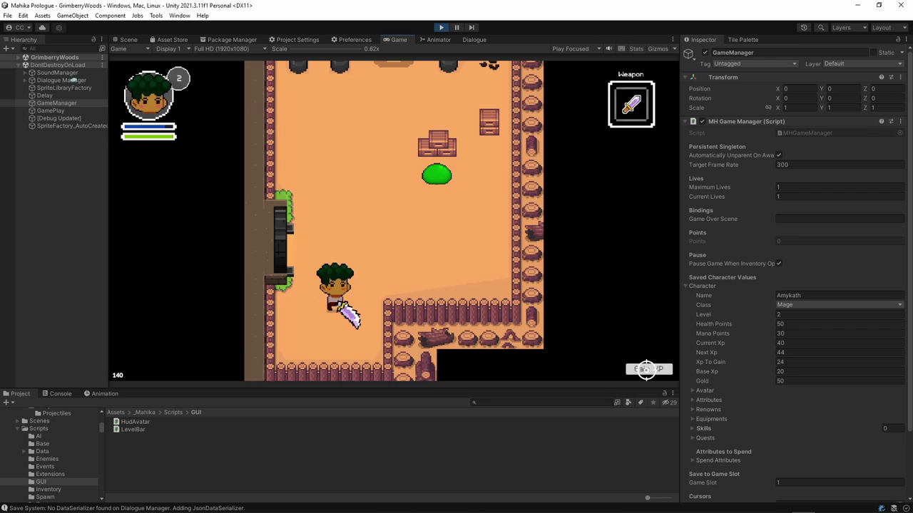
click(646, 369)
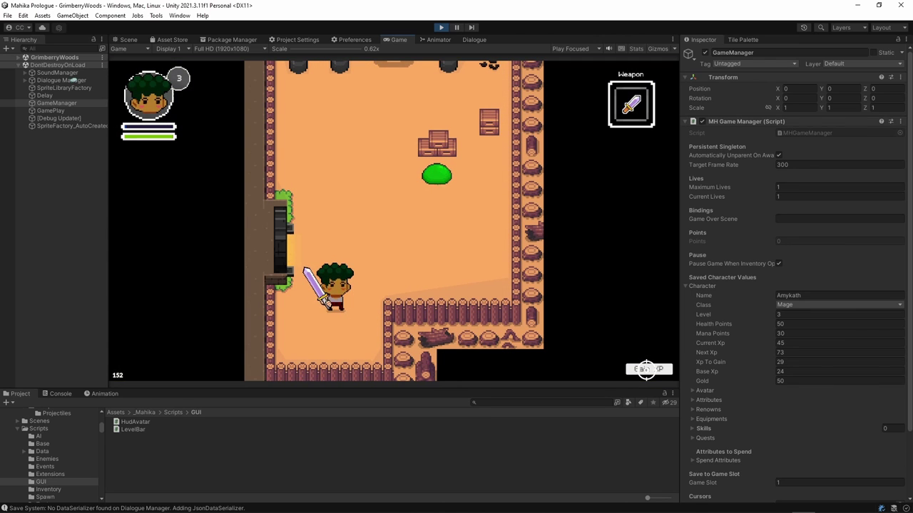
Step: Keep adding experience with Gain XP until the character reaches level 4
click(646, 369)
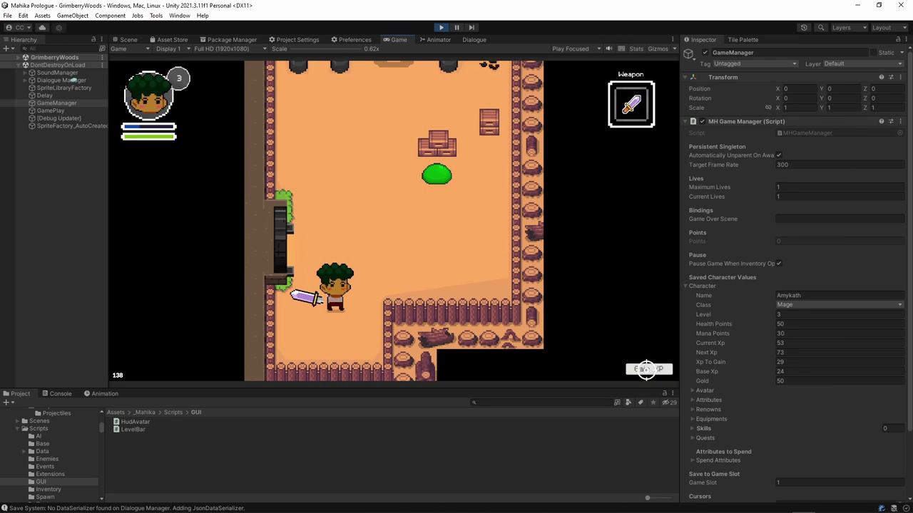
click(647, 369)
click(646, 369)
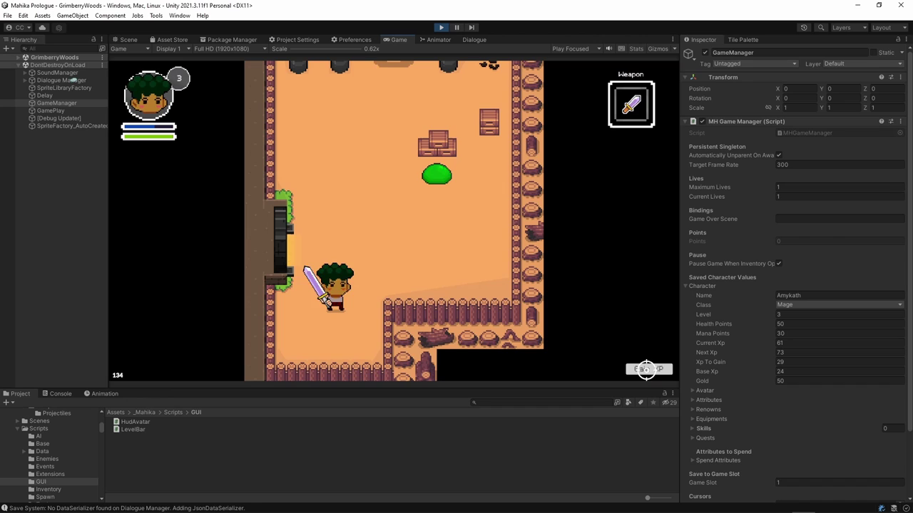
click(646, 369)
click(646, 369)
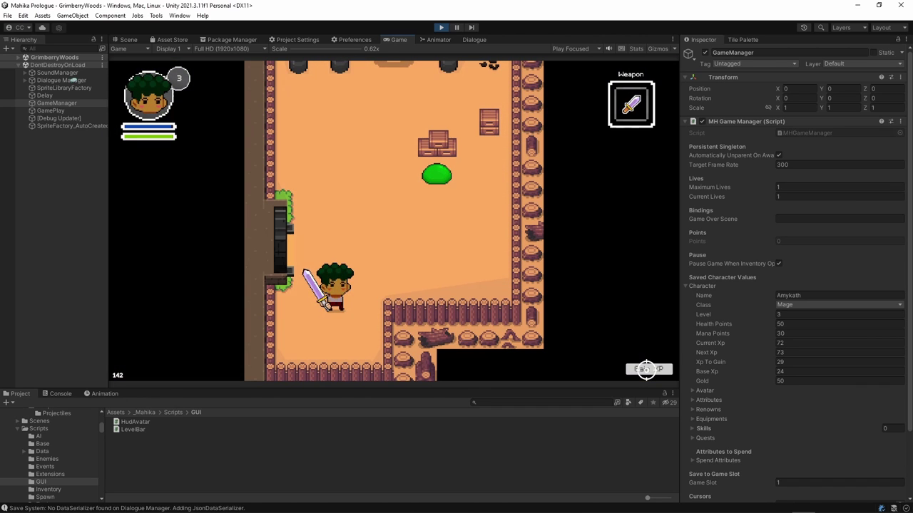
click(646, 369)
click(647, 369)
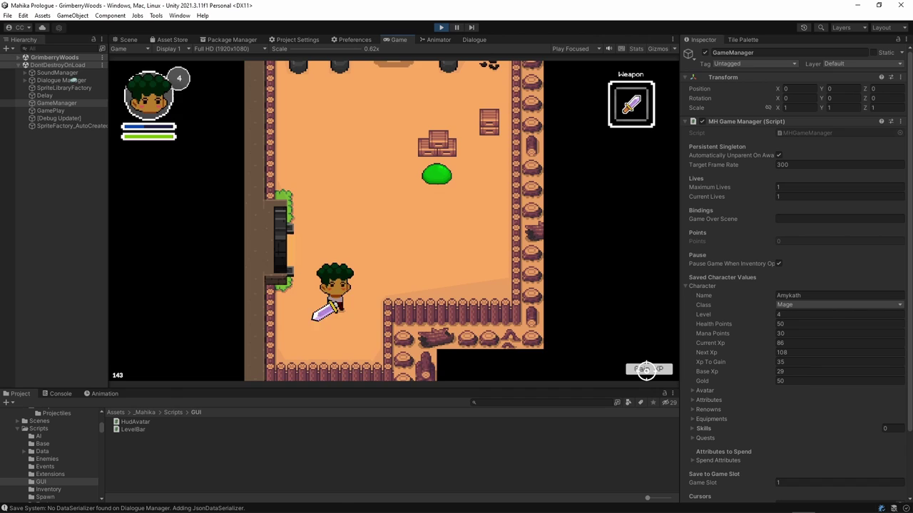
Step: Use Gain XP repeatedly to raise the character to level 5
click(647, 370)
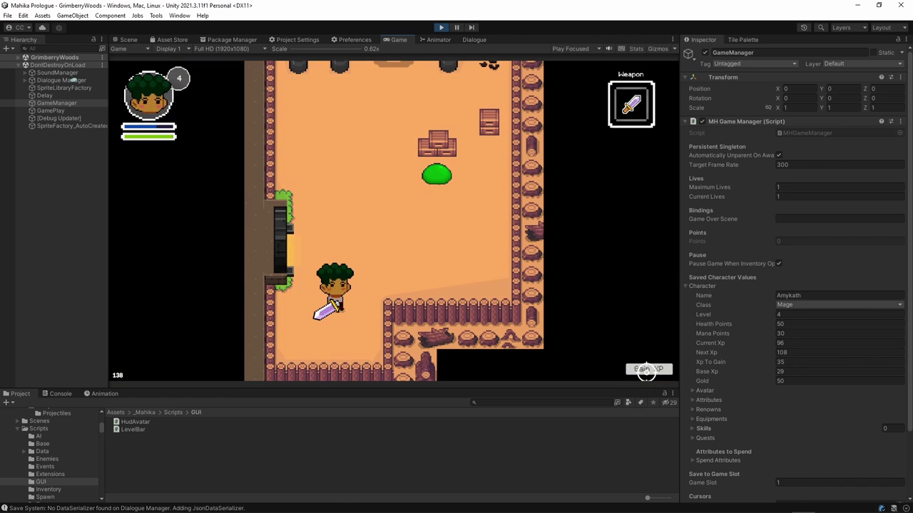
click(646, 369)
click(646, 369)
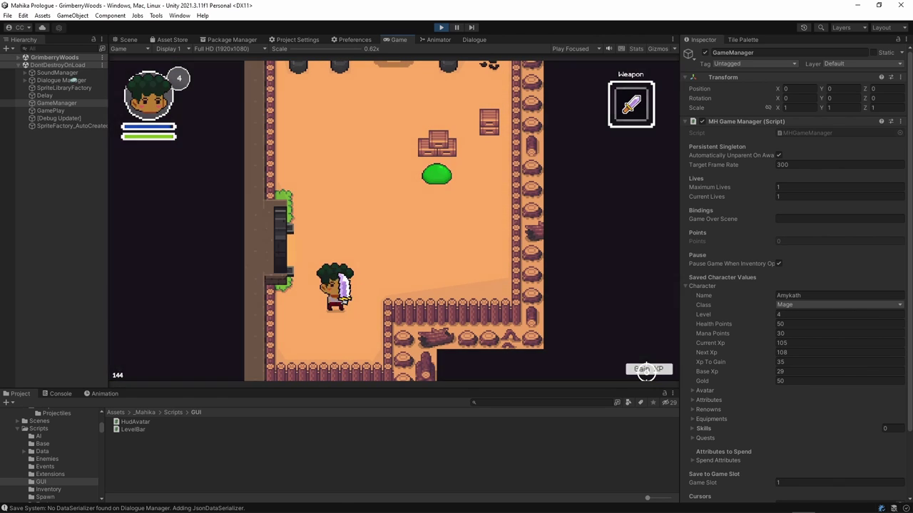
click(646, 369)
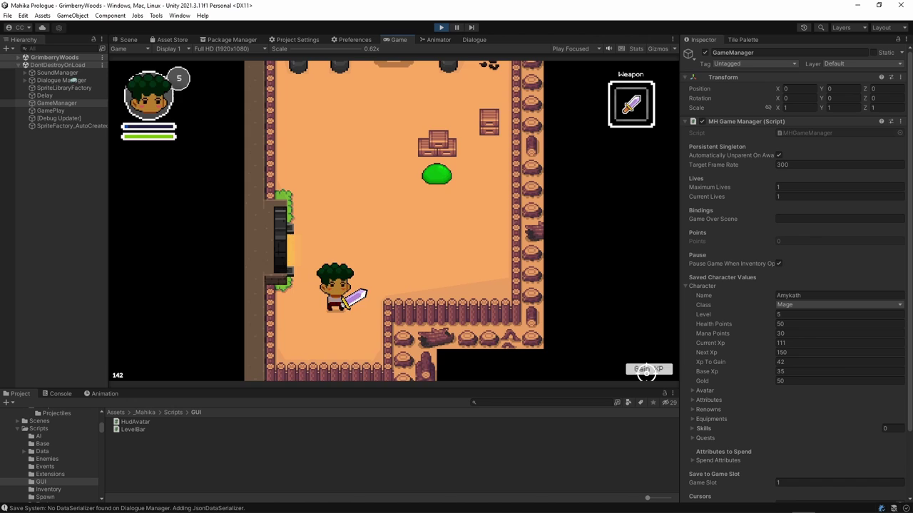
Step: Continue using Gain XP until the character advances to level 6
click(646, 369)
click(646, 369)
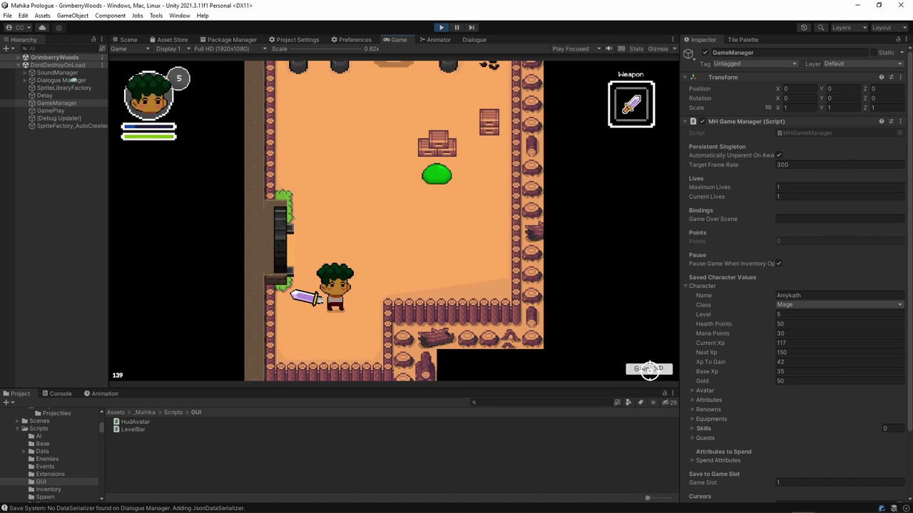
click(648, 370)
click(647, 370)
click(648, 369)
click(647, 369)
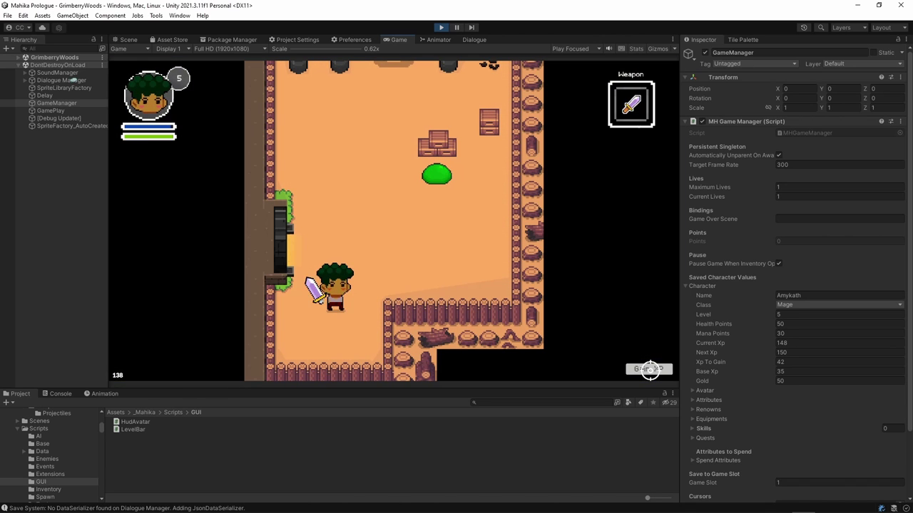
click(649, 369)
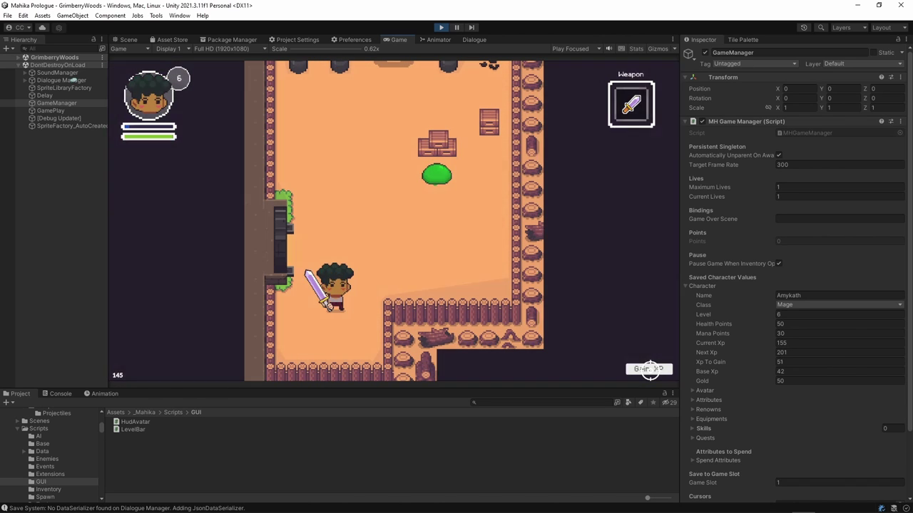
Step: Add experience with Gain XP repeatedly until the character reaches level 7
click(649, 369)
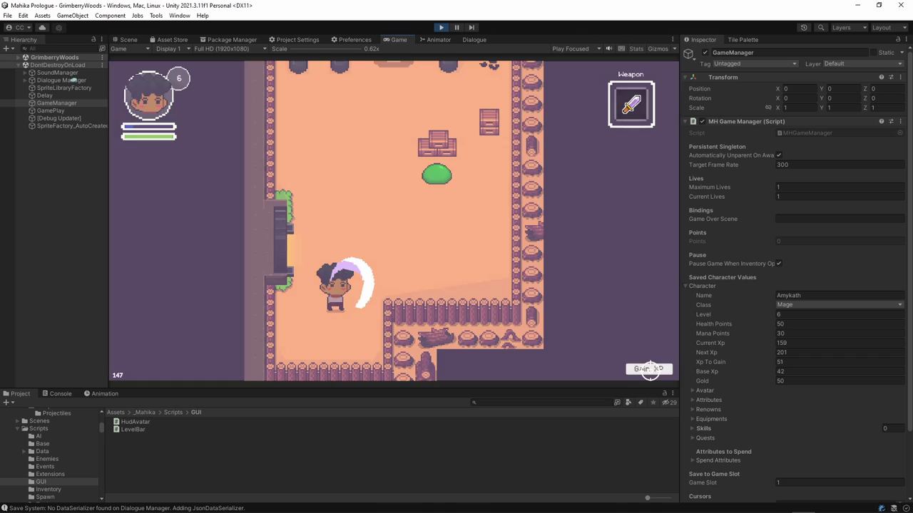
click(649, 368)
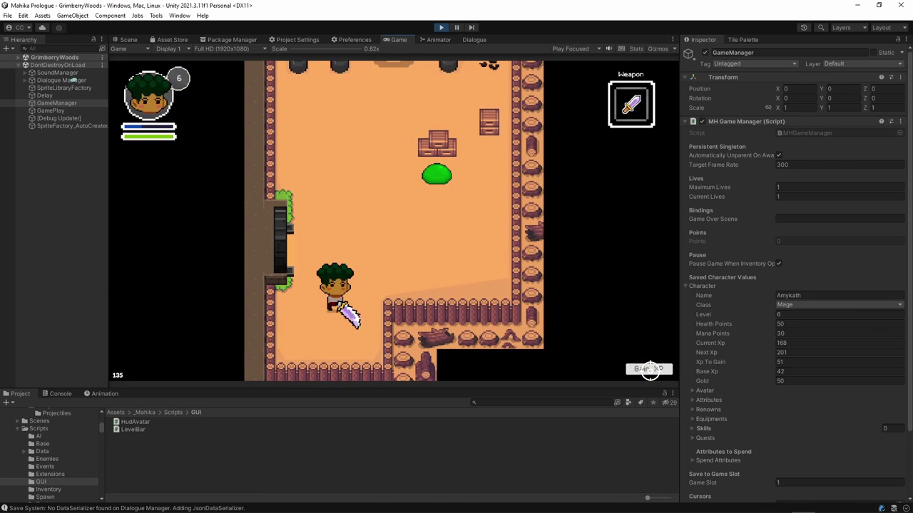
click(649, 368)
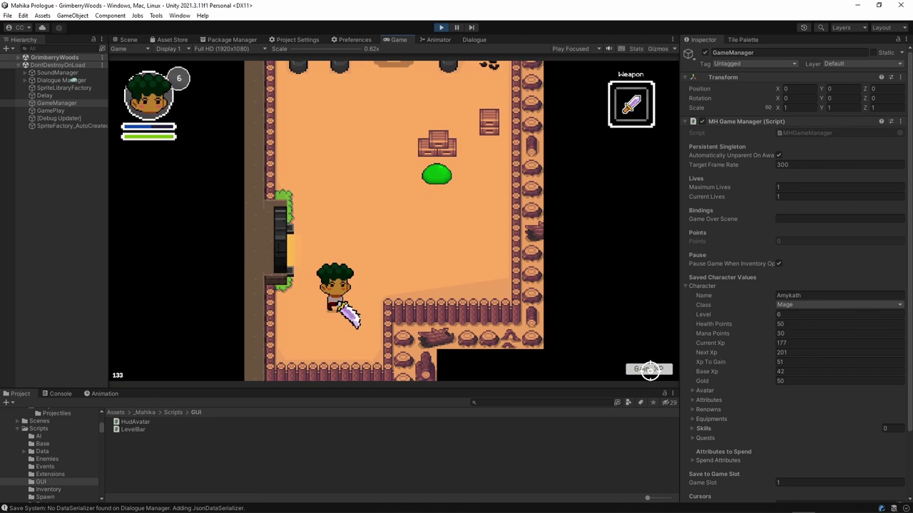
click(649, 368)
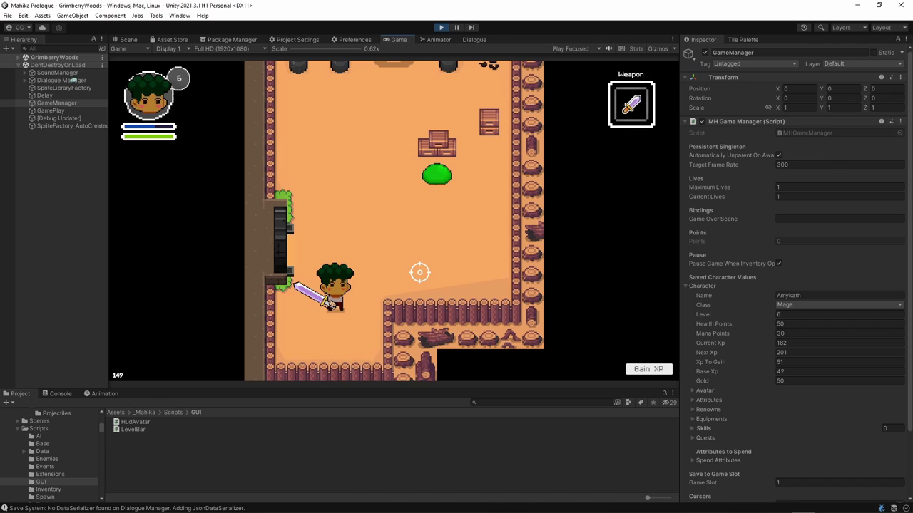
click(662, 369)
click(662, 370)
click(662, 370)
click(661, 369)
click(662, 370)
click(662, 369)
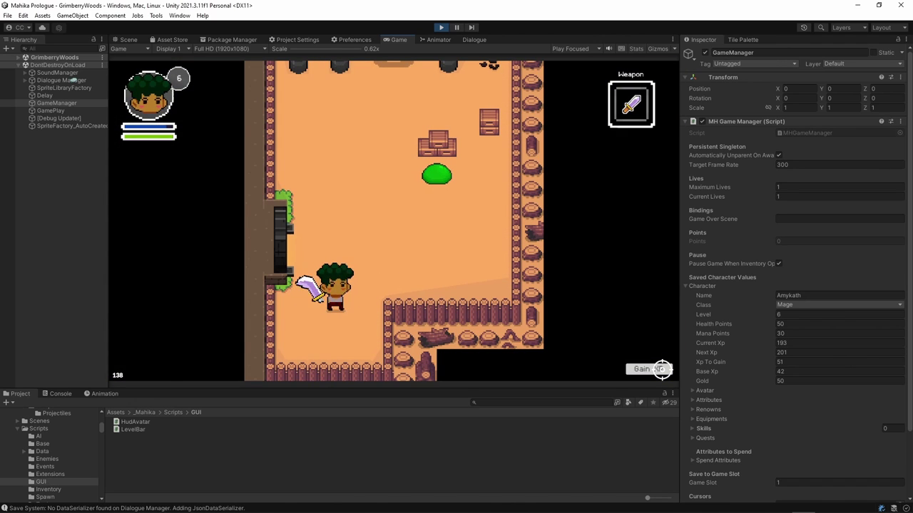
click(662, 369)
click(662, 370)
click(662, 369)
click(662, 370)
click(662, 369)
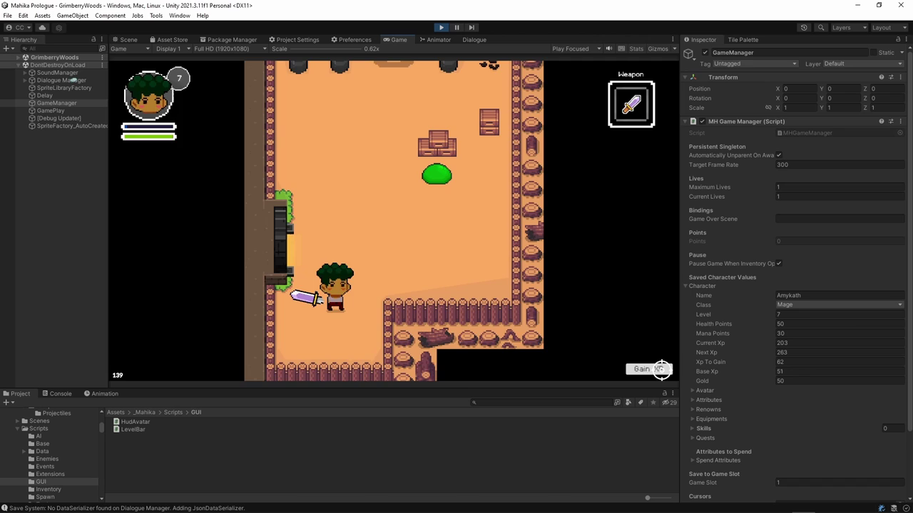
Step: Use Gain XP several more times at level 7 to bring the current XP to 231
click(662, 370)
click(662, 369)
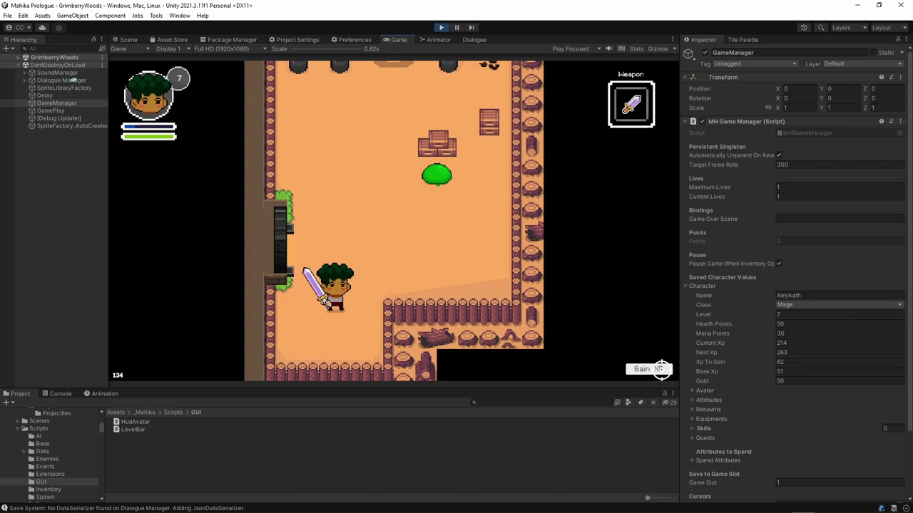
click(662, 368)
click(662, 369)
click(662, 368)
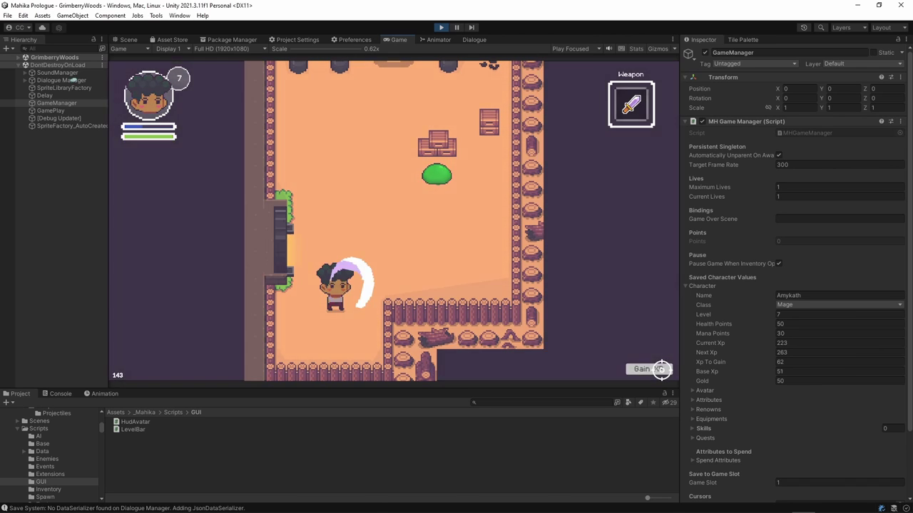
click(662, 368)
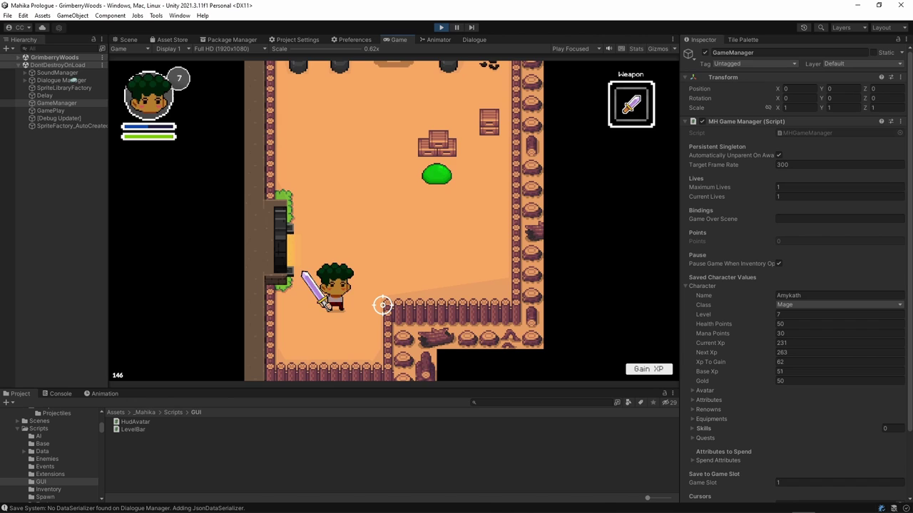
Step: Move the character back up beside the west gate and switch the weapon from the sword to the wand
key(w)
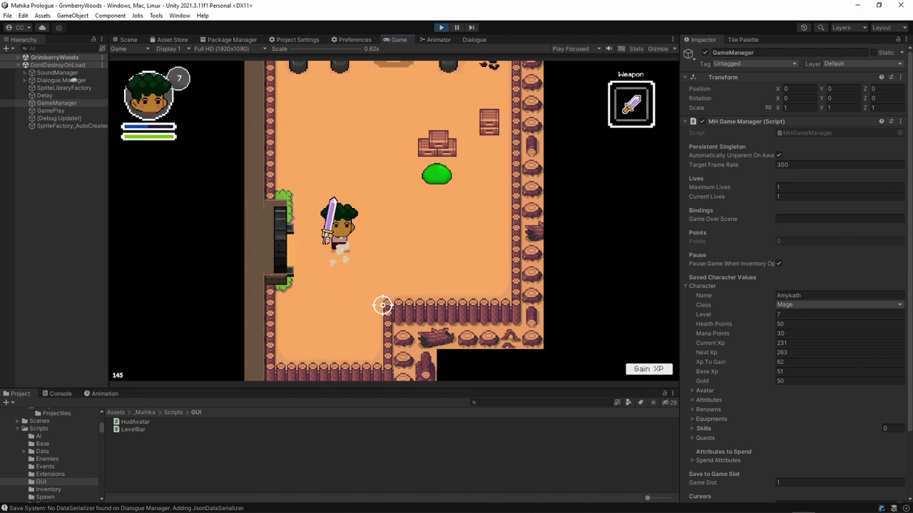
key(s)
key(d)
key(w)
key(a)
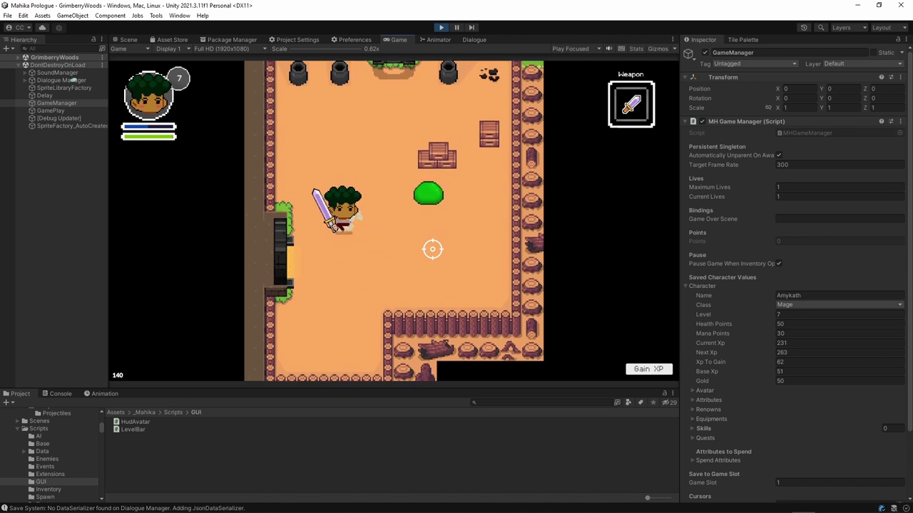
key(s)
key(d)
key(c)
key(w)
Step: Defeat the slime below the crates with wand shots while moving around near the west gate
click(430, 236)
key(a)
click(432, 243)
click(446, 241)
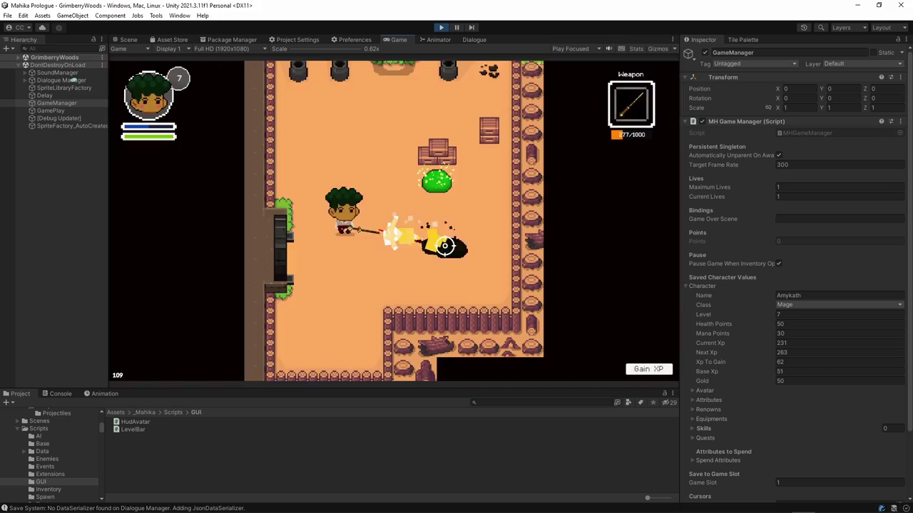
key(s)
key(d)
key(w)
click(440, 189)
key(a)
click(441, 188)
key(w)
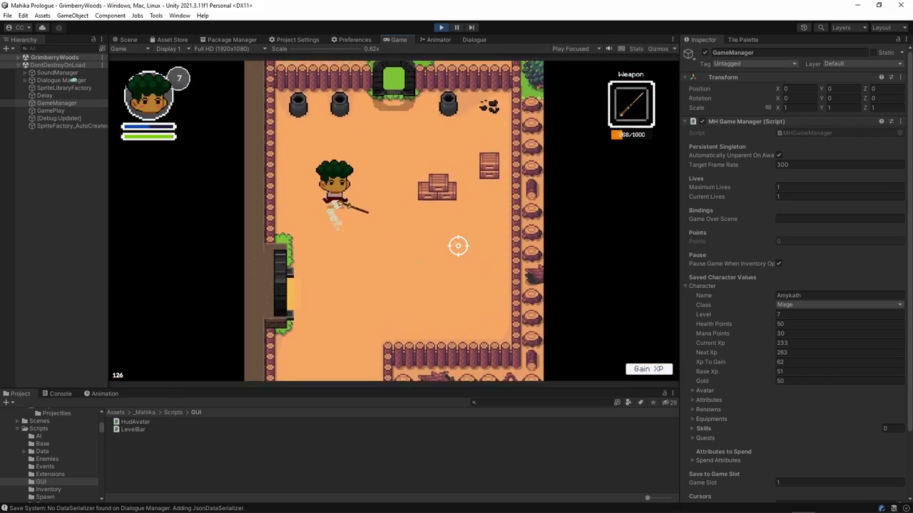
Step: Fire wand shots around the crates while moving up and down the west side of the sandy area
key(a)
click(435, 226)
key(s)
click(435, 155)
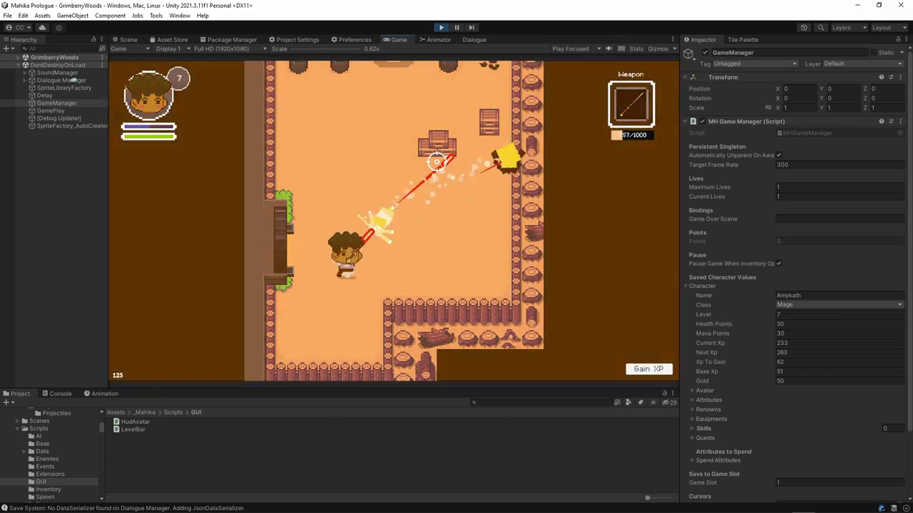
key(w)
key(a)
click(443, 192)
click(443, 198)
click(429, 229)
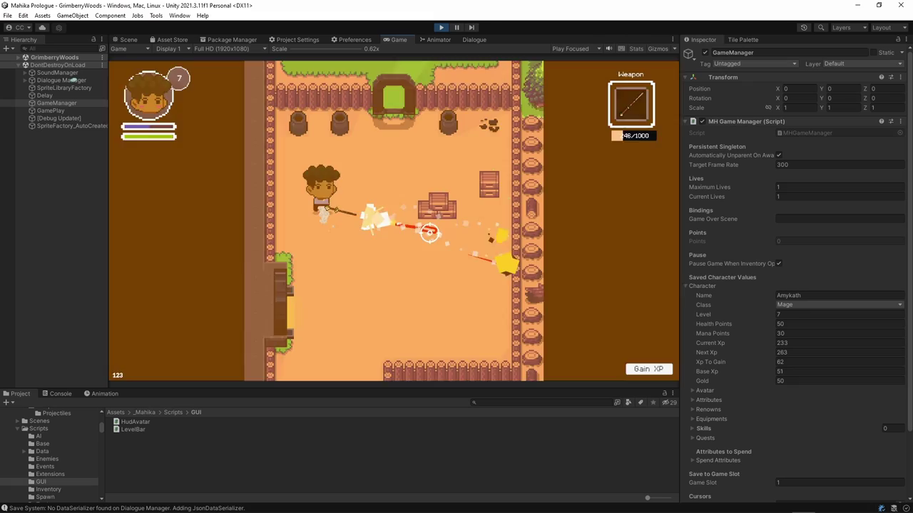
Step: Fire more wand shots below the crates and run across the sandy area to the east fence
key(s)
click(427, 239)
click(430, 189)
key(d)
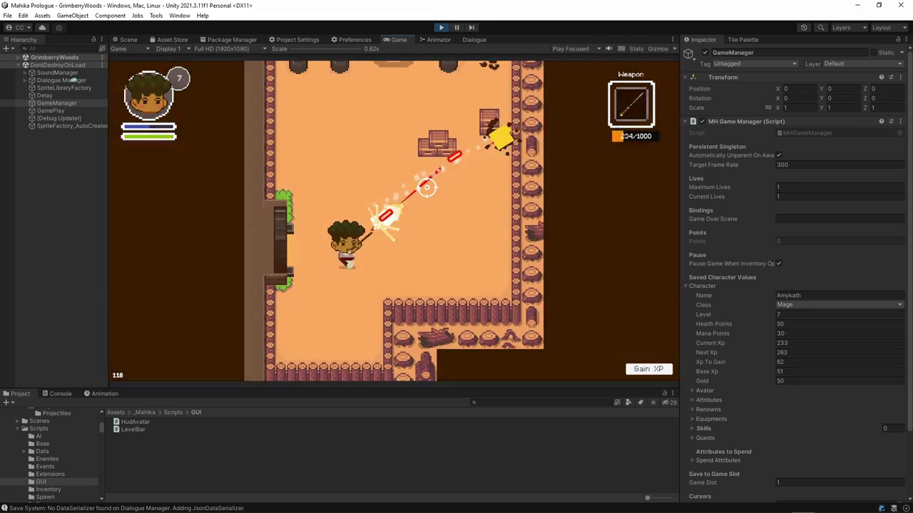
click(429, 186)
key(d)
key(w)
key(s)
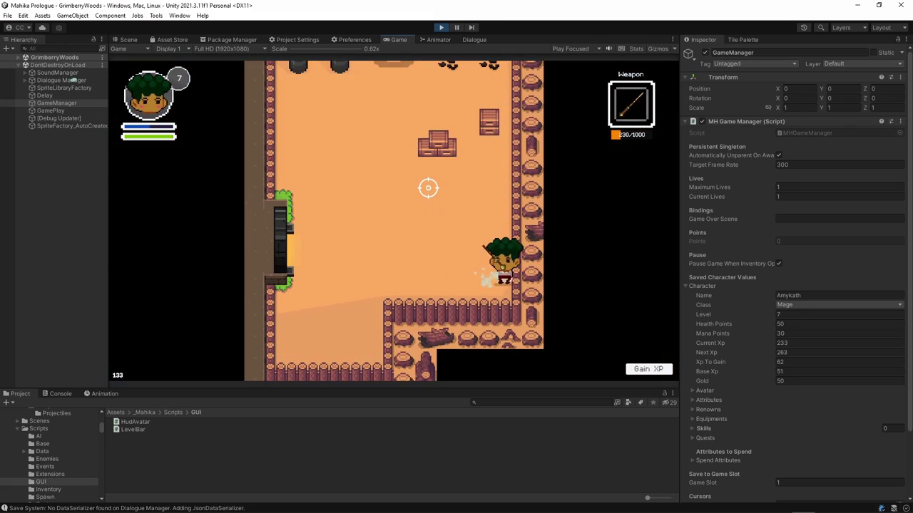
Step: Run from the east fence to the middle of the sandy area while firing wand shots toward its northwest corner
key(w)
click(414, 188)
key(a)
click(330, 119)
key(w)
click(334, 101)
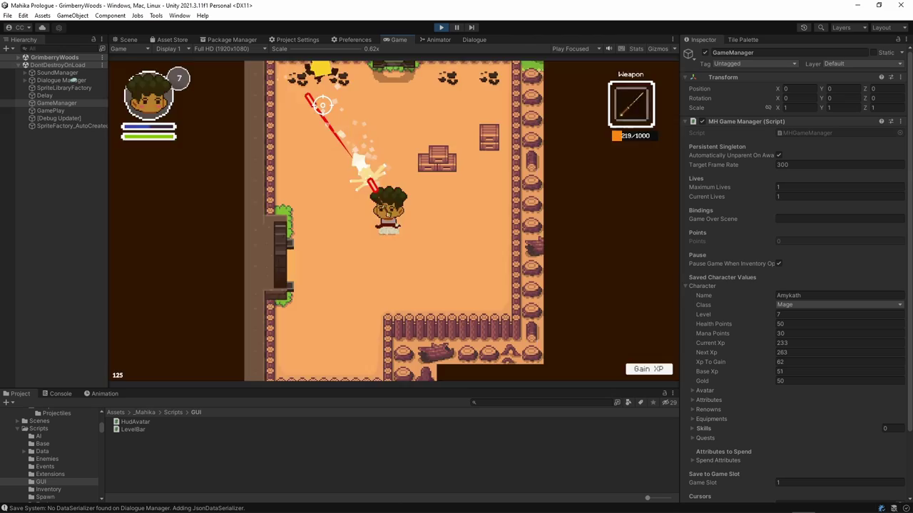
Step: Move back toward the west gate while firing wand shots eastward and defeat the slime near the crates
click(428, 240)
key(s)
click(447, 228)
key(a)
click(434, 198)
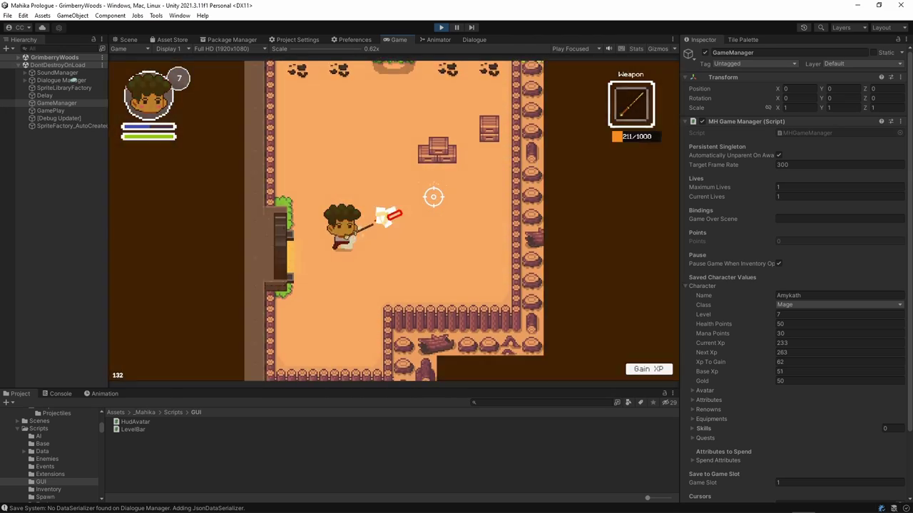
key(w)
click(434, 176)
click(433, 177)
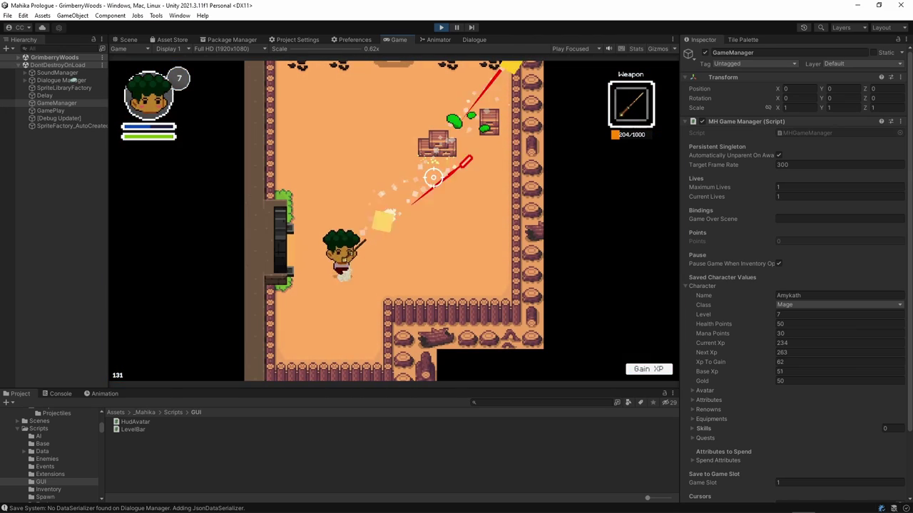
Step: Run up past the west gate while firing wand shots southeast across the sandy area
key(w)
click(432, 181)
click(422, 230)
key(a)
click(415, 256)
key(s)
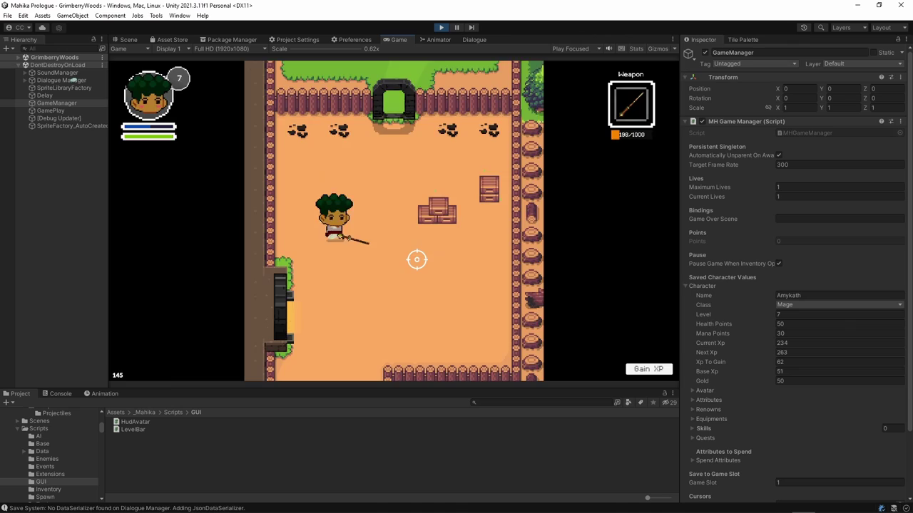
Step: Move back down near the west gate and defeat the slime just below the crates with wand shots
click(441, 234)
key(s)
key(d)
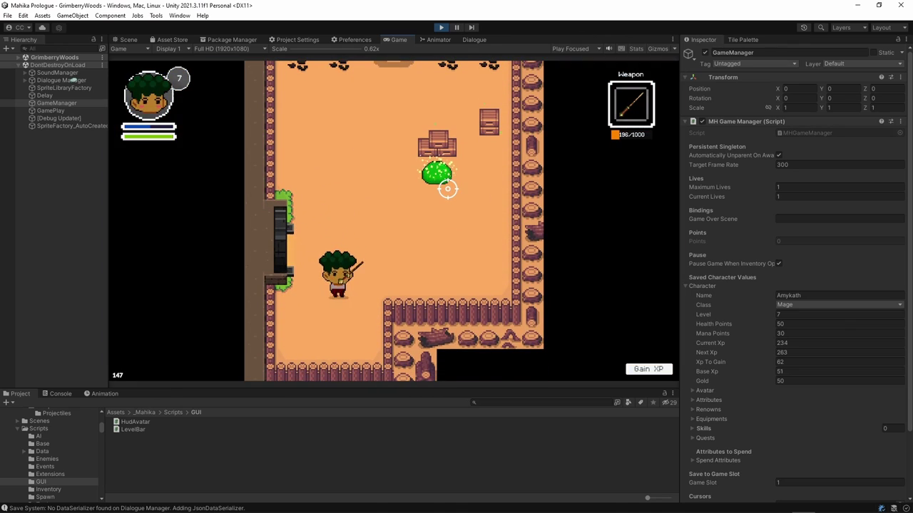
key(w)
click(443, 180)
click(443, 180)
key(w)
key(a)
click(434, 204)
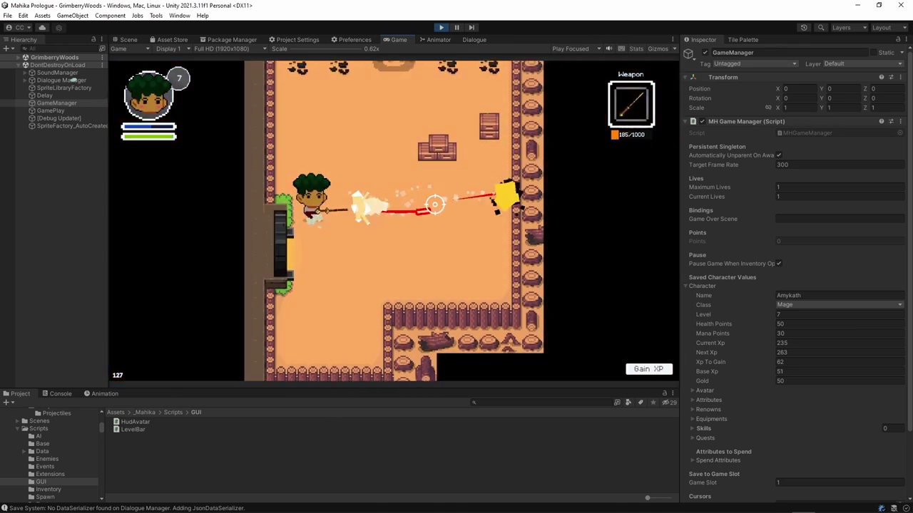
Step: Fire more wand shots eastward while moving around beside the west gate, and pause the game
click(439, 219)
key(d)
click(434, 255)
key(s)
key(a)
click(432, 255)
click(445, 221)
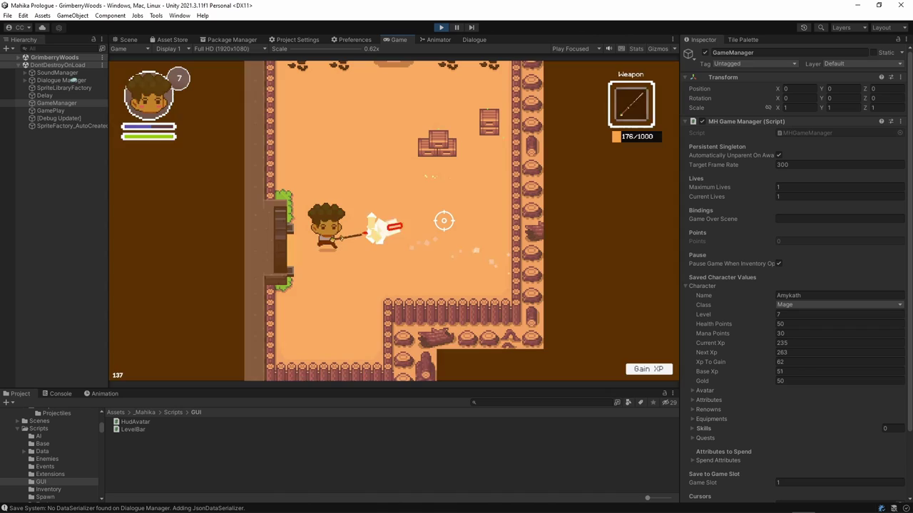
click(443, 222)
key(Escape)
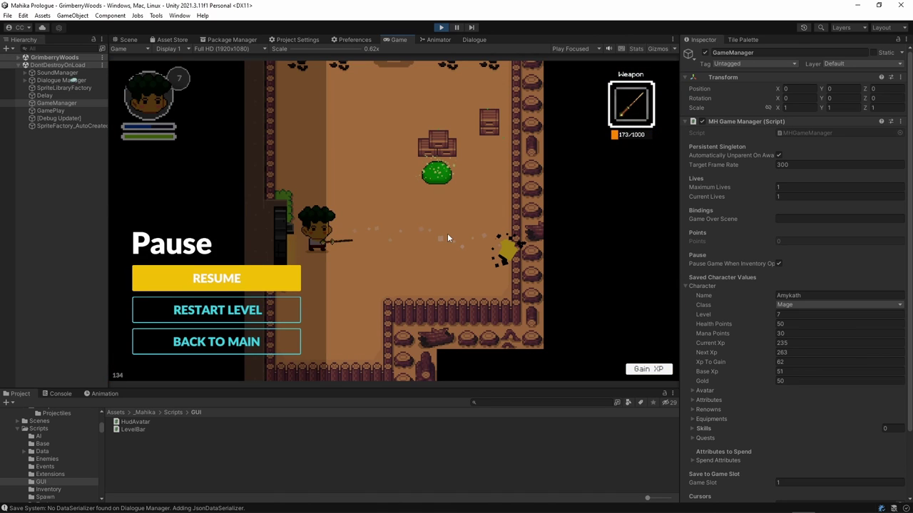